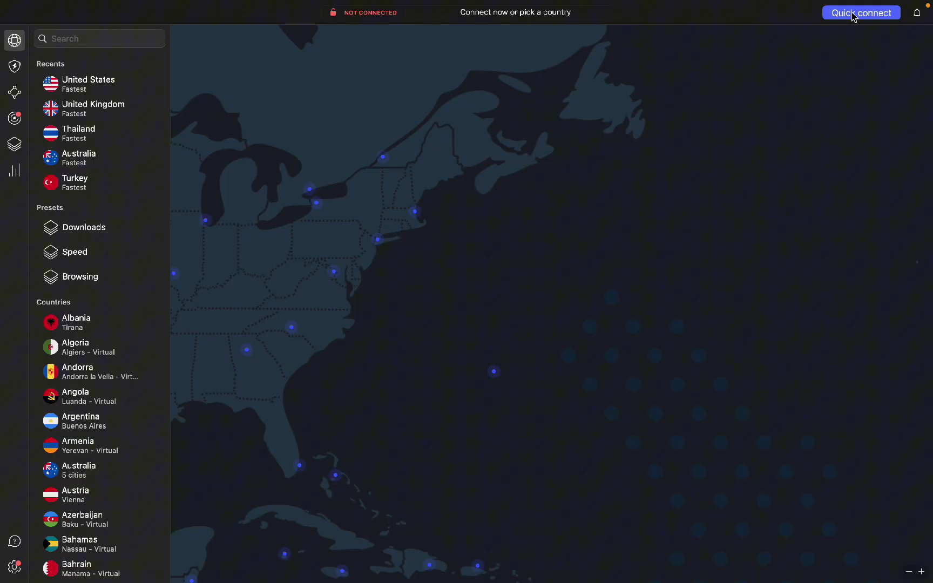
Quick-connect, disconnect from the UK server, then connect to France #680 from the map
{"action": "left_click", "coordinate": [852, 16]}
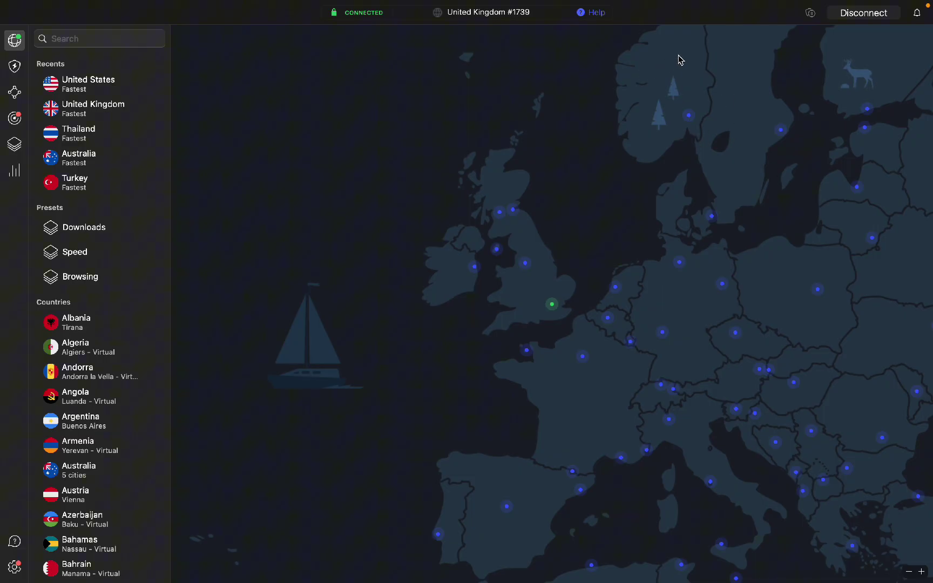
{"action": "left_click", "coordinate": [861, 18]}
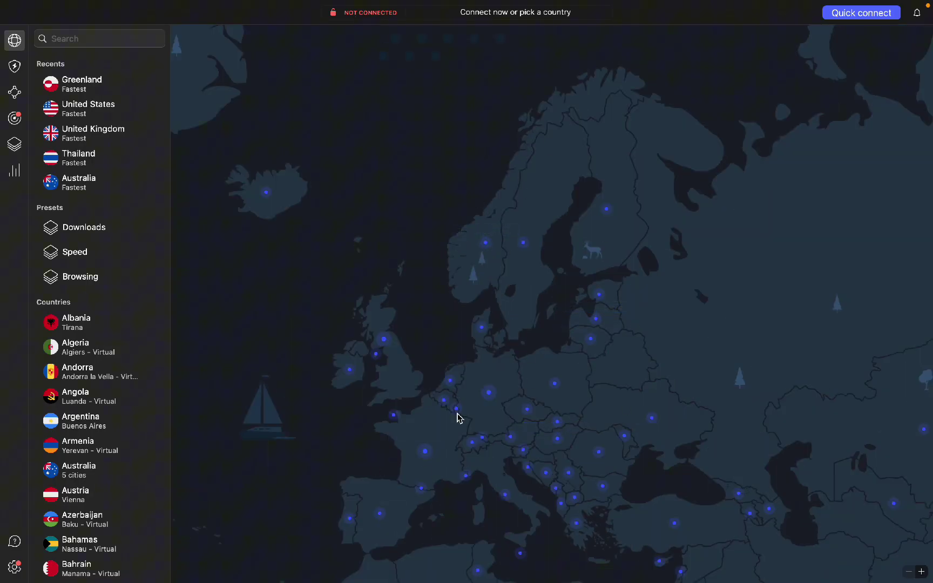
{"action": "left_click", "coordinate": [426, 452]}
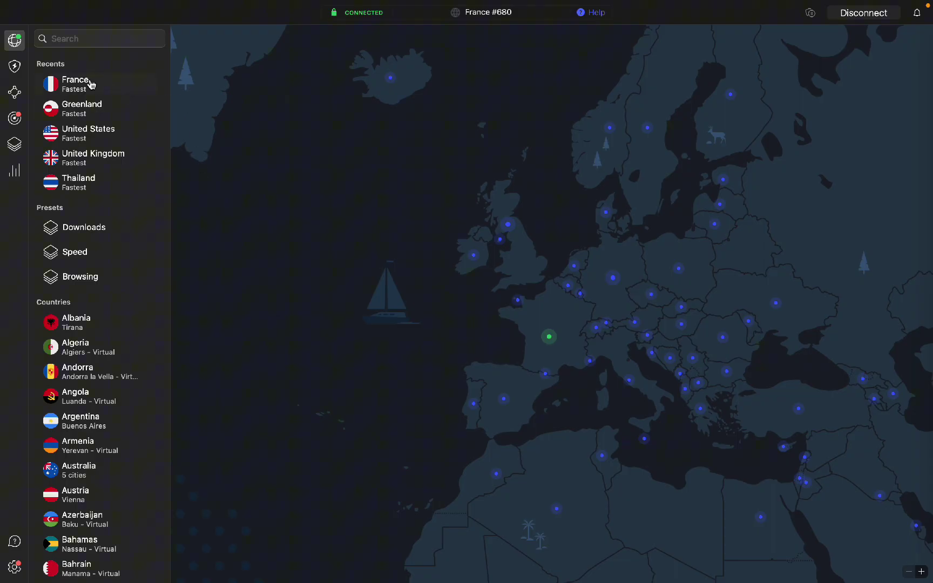
Search the server list for 'a' and connect to Australia
{"action": "left_click", "coordinate": [75, 39]}
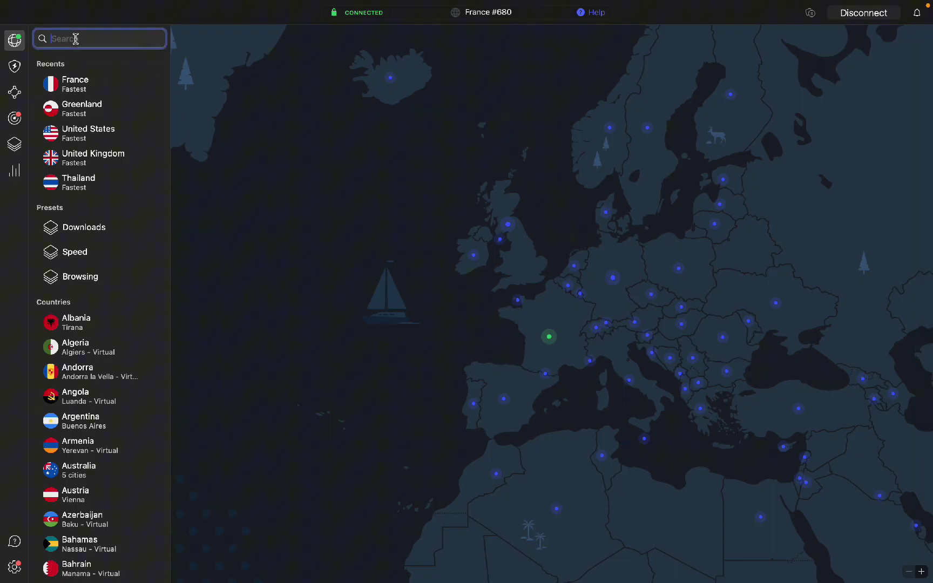
{"action": "type", "text": "aus"}
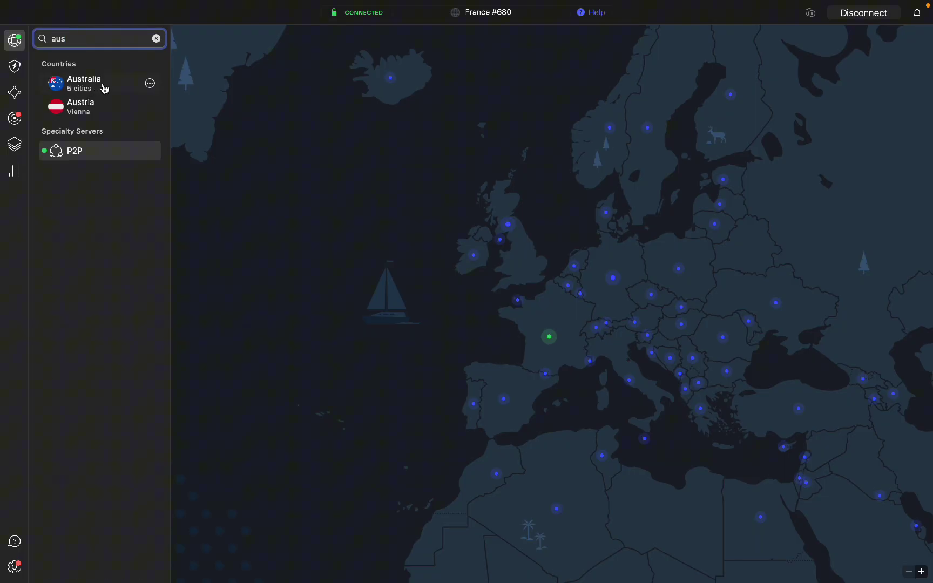
{"action": "left_click", "coordinate": [104, 88]}
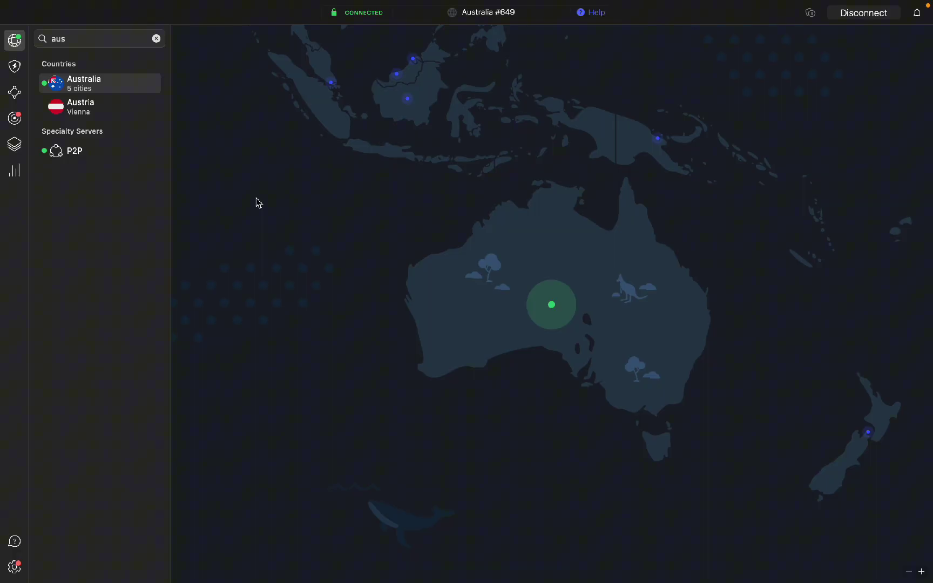
Connect to Australia's Adelaide city, then view and dismiss the pause options
{"action": "mouse_move", "coordinate": [152, 88]}
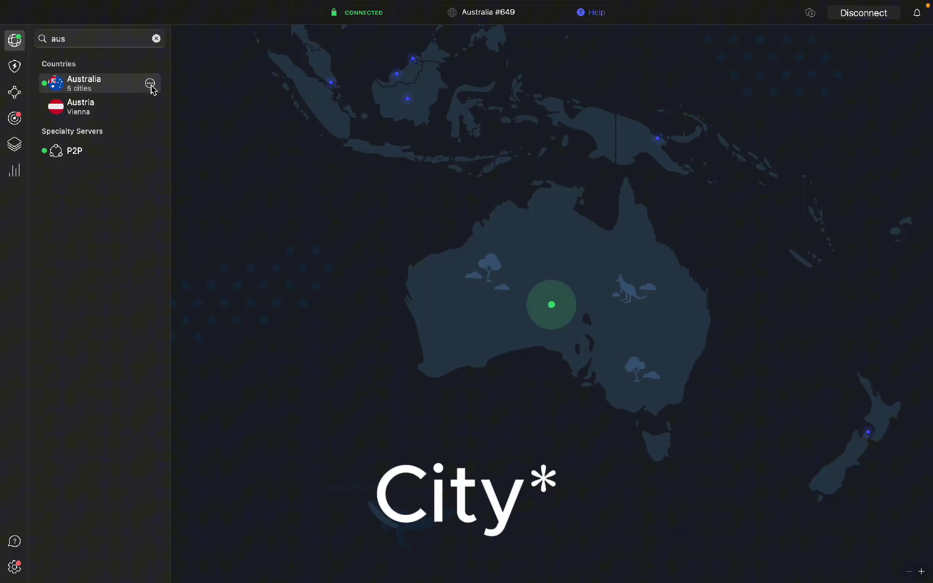
{"action": "left_click", "coordinate": [151, 84]}
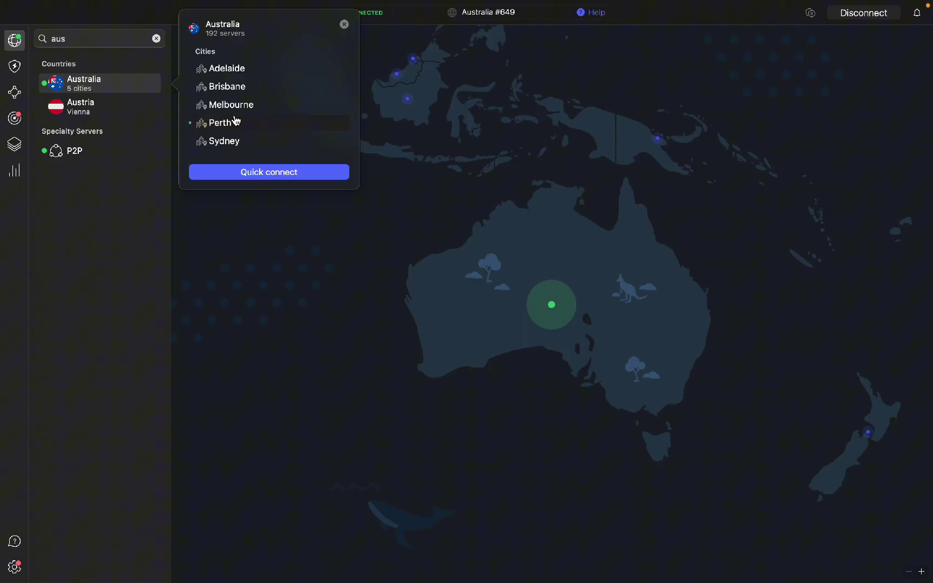
{"action": "left_click", "coordinate": [241, 76]}
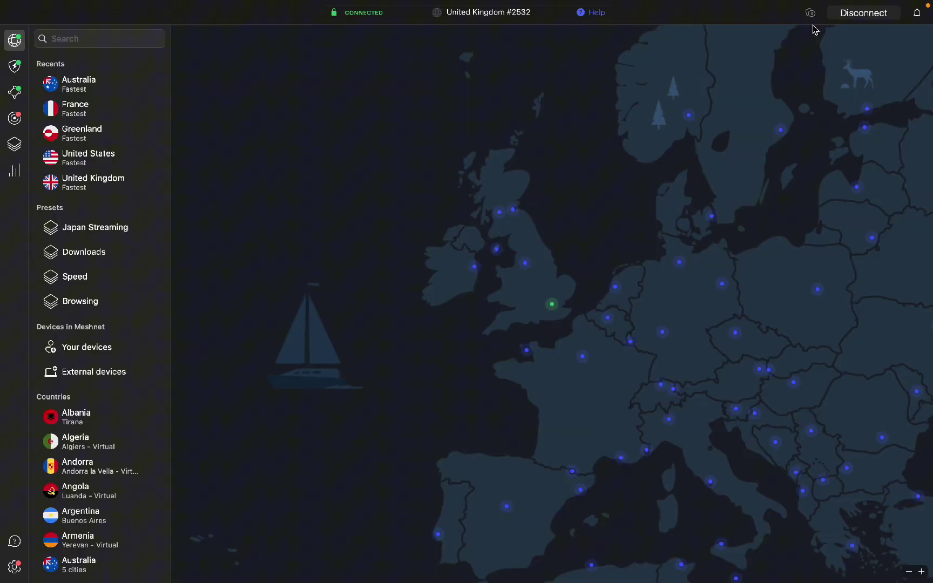
{"action": "left_click", "coordinate": [810, 12]}
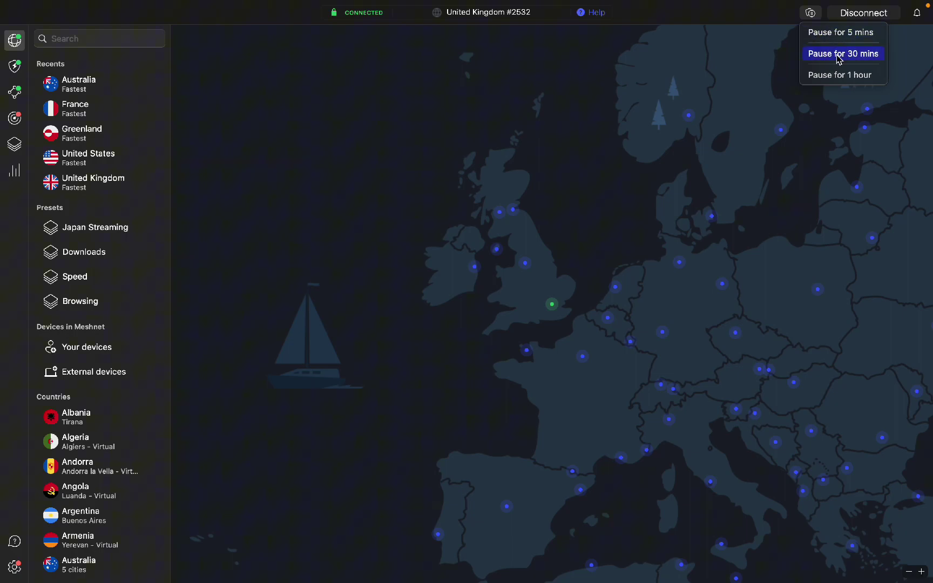
{"action": "left_click", "coordinate": [99, 46]}
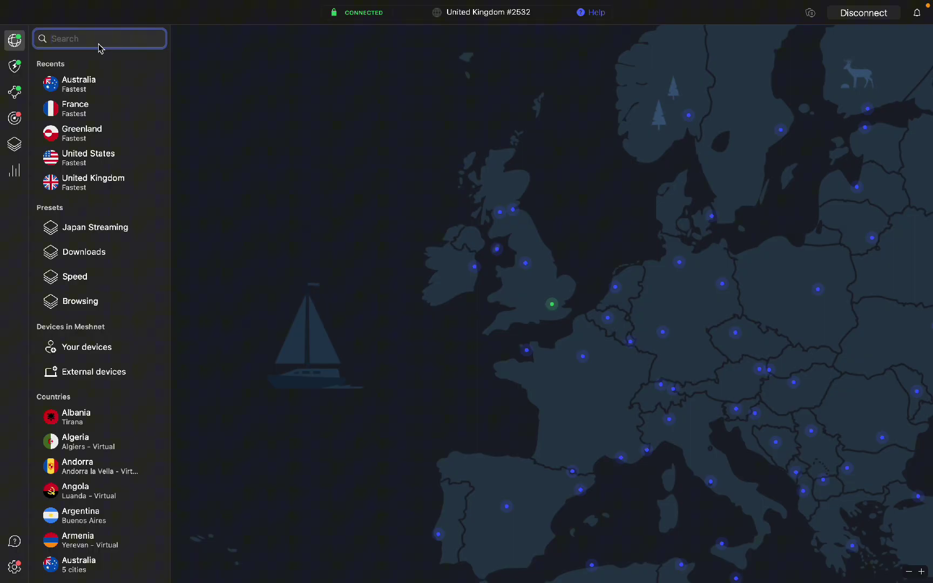
Search 'doub' and connect via Double VPN routed through United Kingdom (Sweden – United Kingdom #2)
{"action": "type", "text": "doub"}
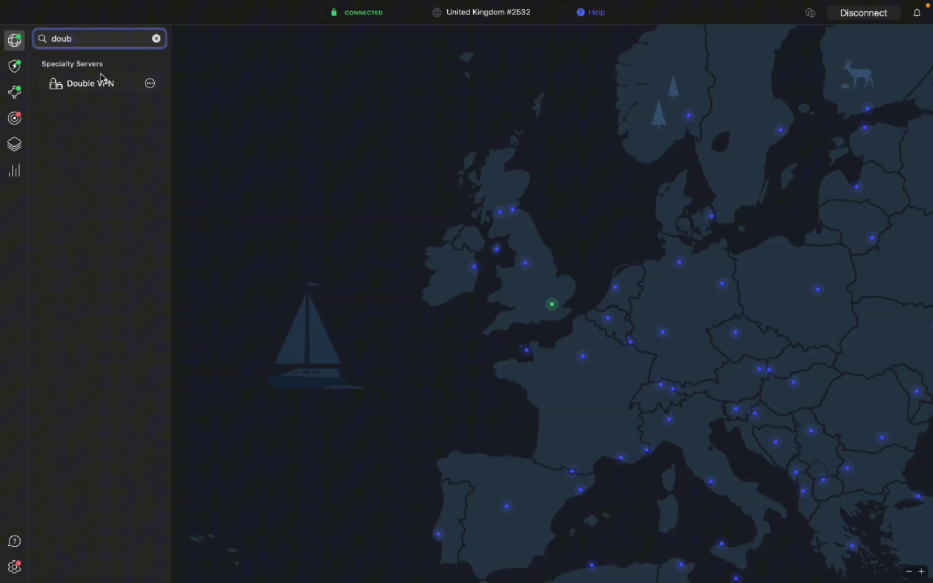
{"action": "left_click", "coordinate": [95, 86]}
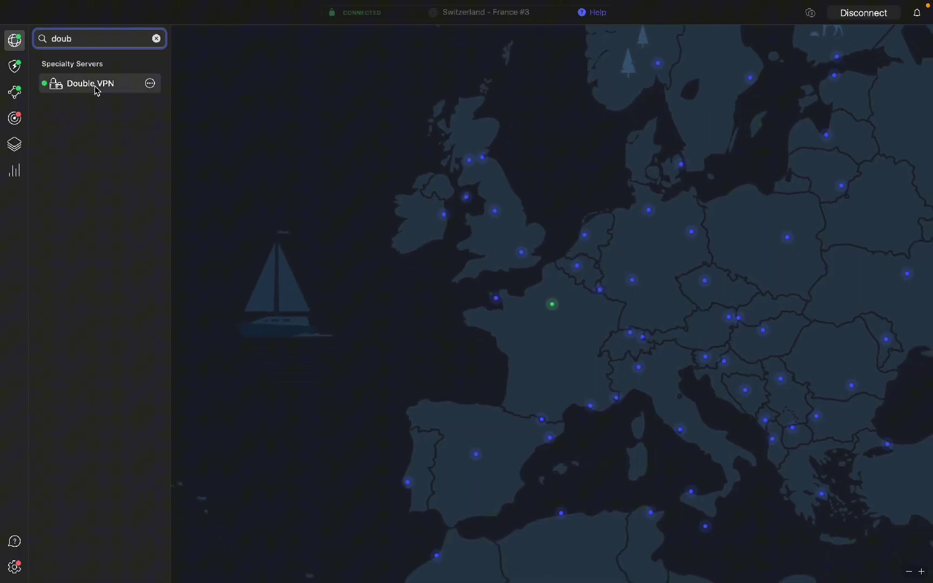
{"action": "left_click", "coordinate": [150, 85]}
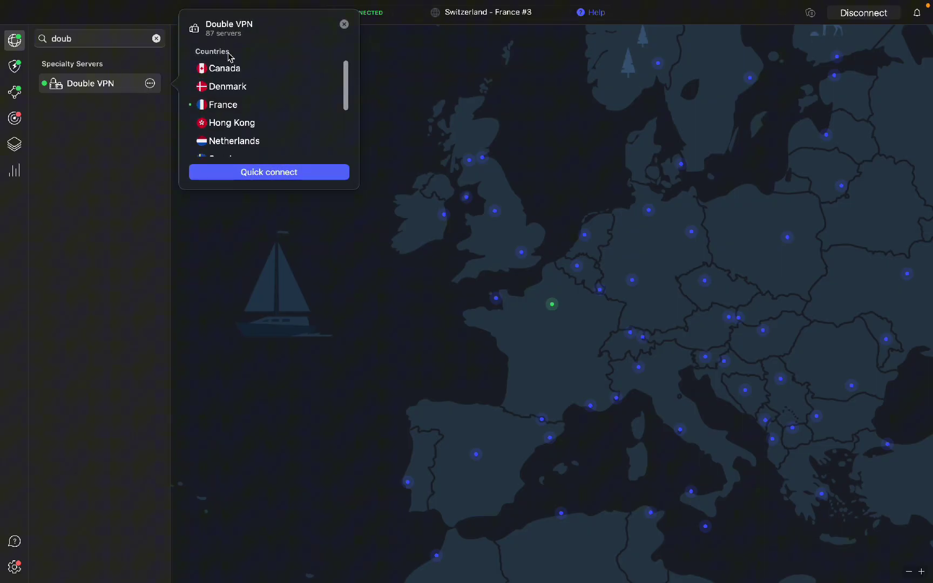
{"action": "scroll", "coordinate": [257, 119], "scroll_direction": "down", "scroll_amount": 4}
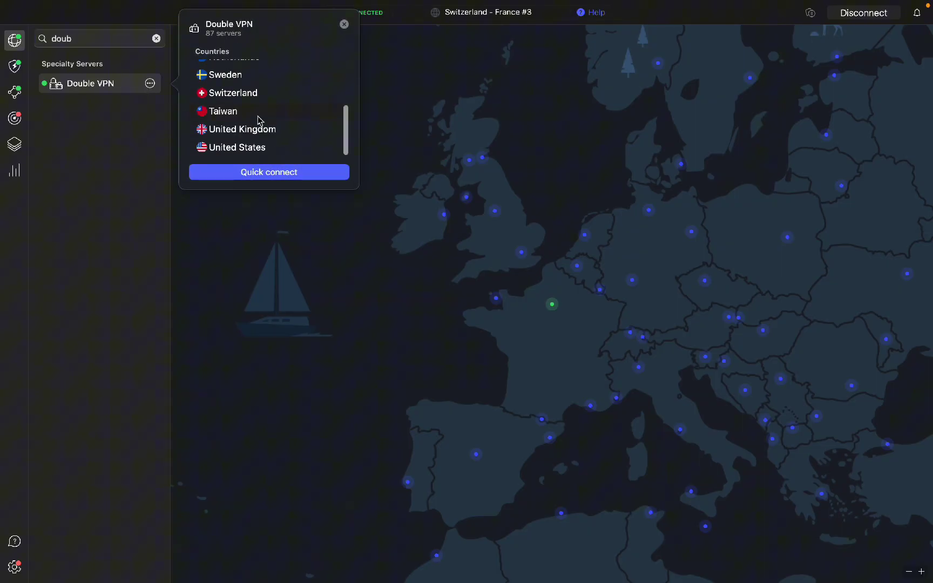
{"action": "left_click", "coordinate": [251, 132]}
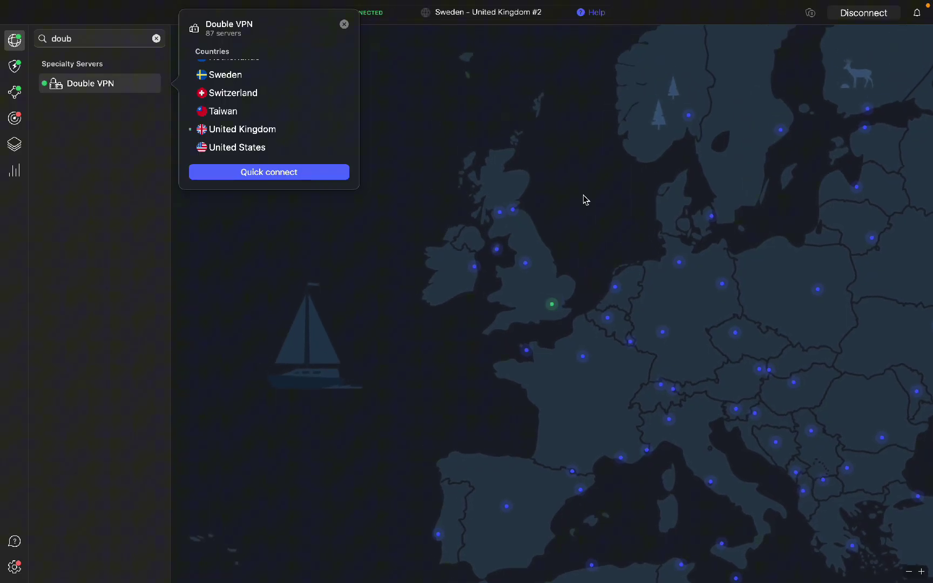
Search 'onion', quick-connect to the best Onion Over VPN server, then close its details
{"action": "key", "text": "super+a"}
{"action": "type", "text": "onion"}
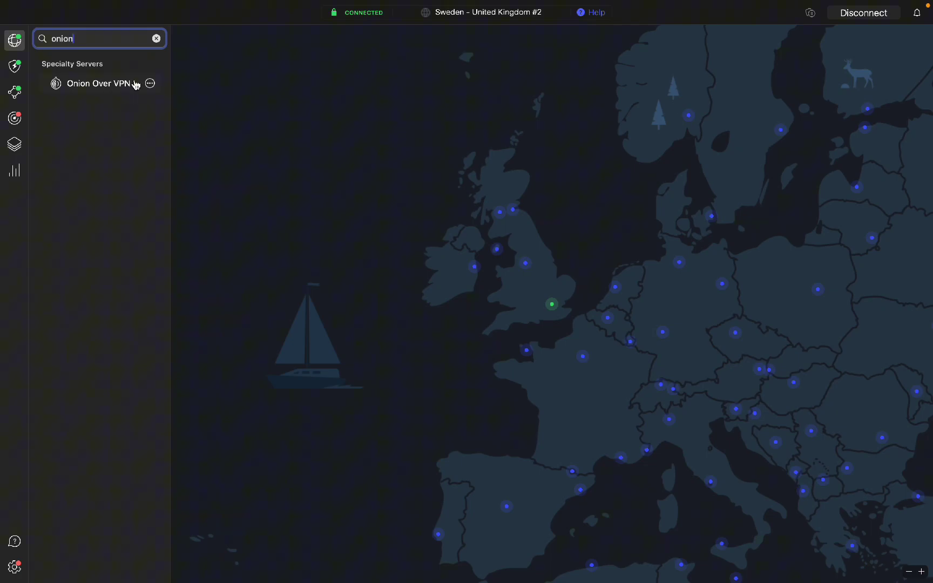
{"action": "left_click", "coordinate": [151, 85]}
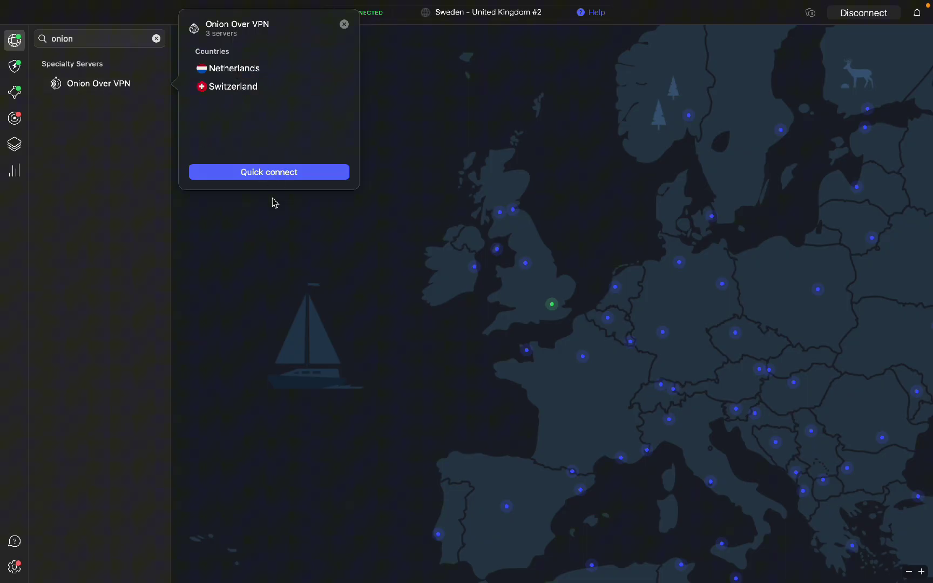
{"action": "left_click", "coordinate": [247, 177]}
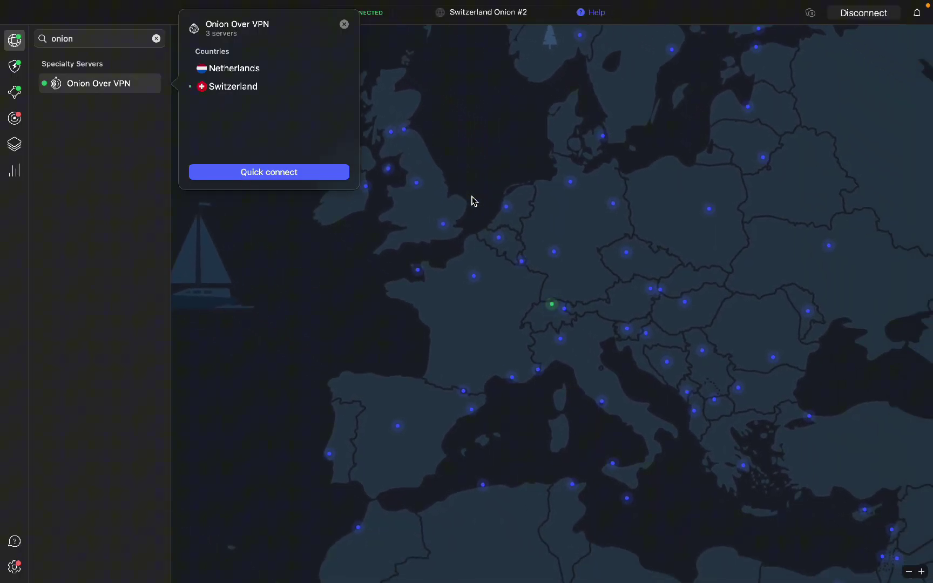
{"action": "left_click", "coordinate": [508, 171]}
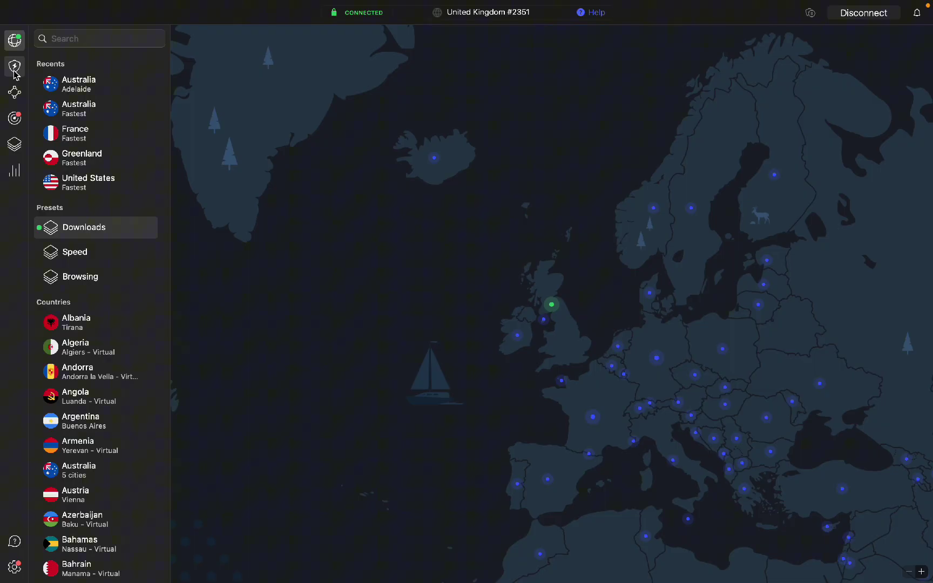
Open the Threat Protection Pro overview from the shield icon and read its description
{"action": "left_click", "coordinate": [15, 68]}
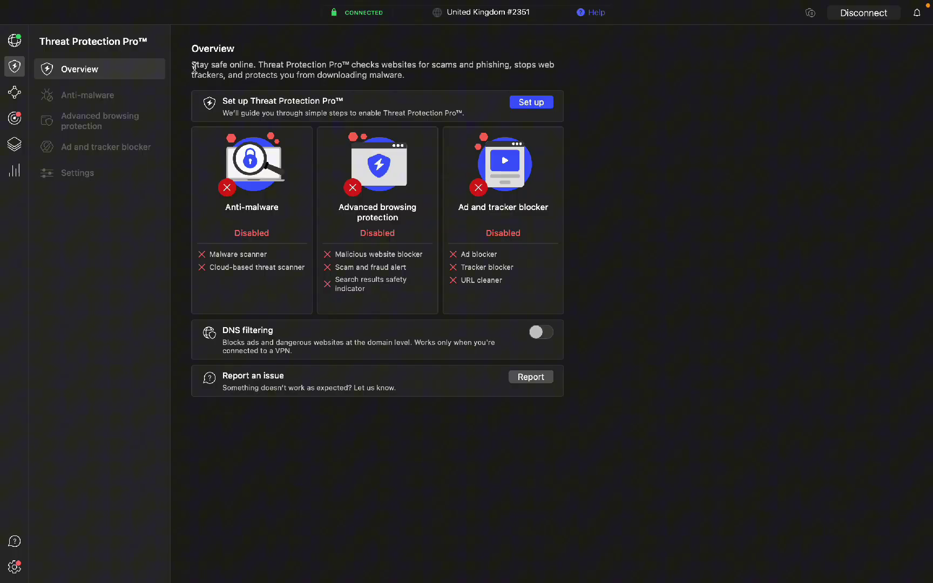
{"action": "left_click_drag", "start_coordinate": [195, 68], "coordinate": [411, 74]}
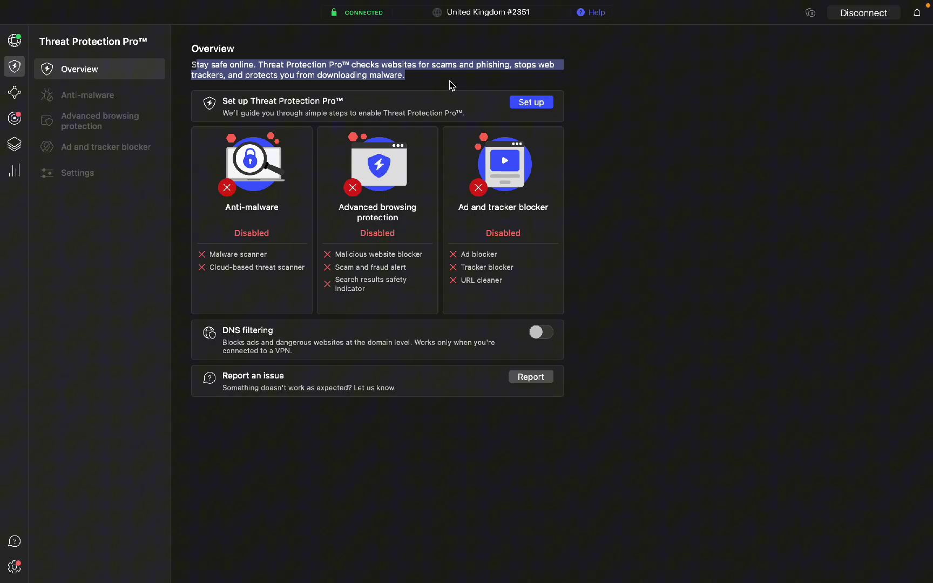
{"action": "left_click", "coordinate": [428, 73]}
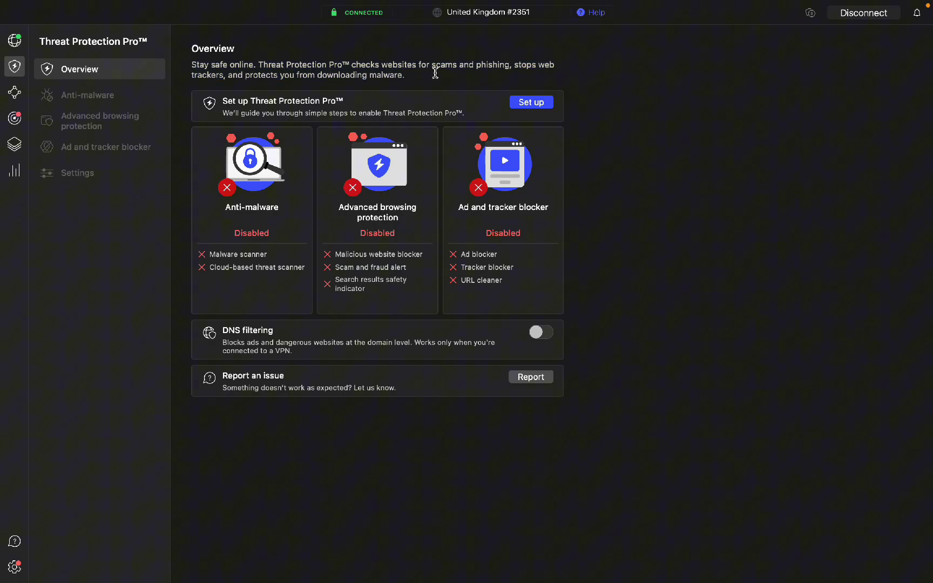
Start Threat Protection Pro setup and allow NordVPN's endpoint security extension, confirming with the account password
{"action": "left_click", "coordinate": [531, 102]}
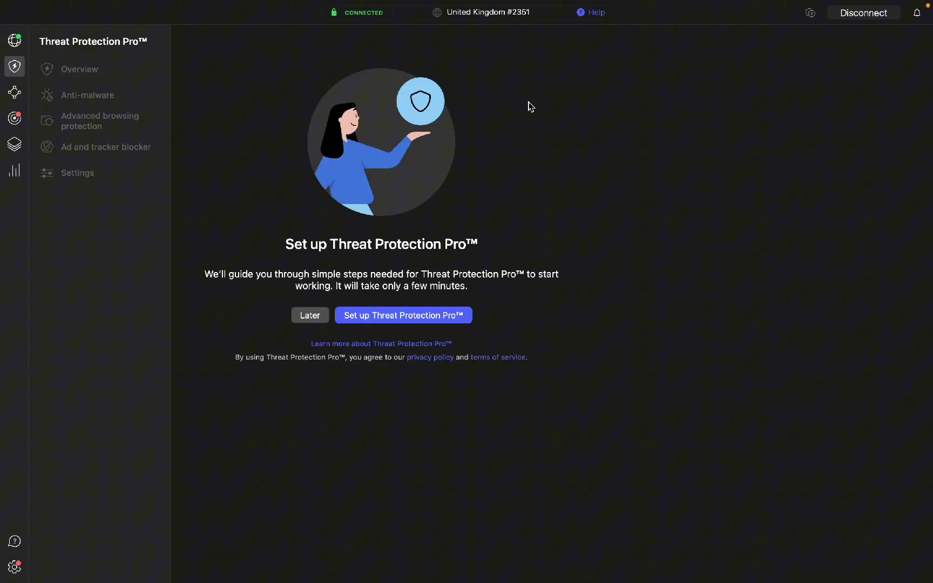
{"action": "left_click", "coordinate": [368, 316]}
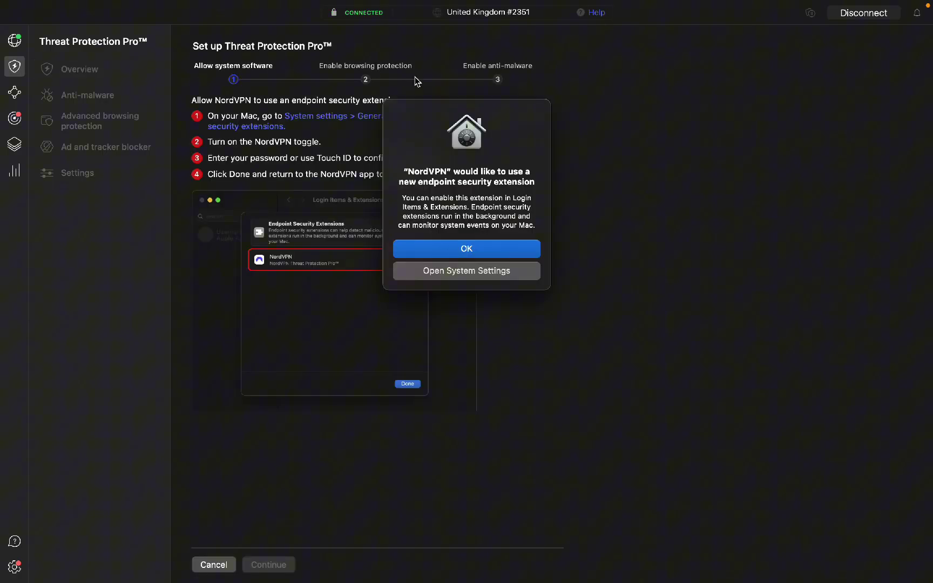
{"action": "left_click", "coordinate": [424, 250]}
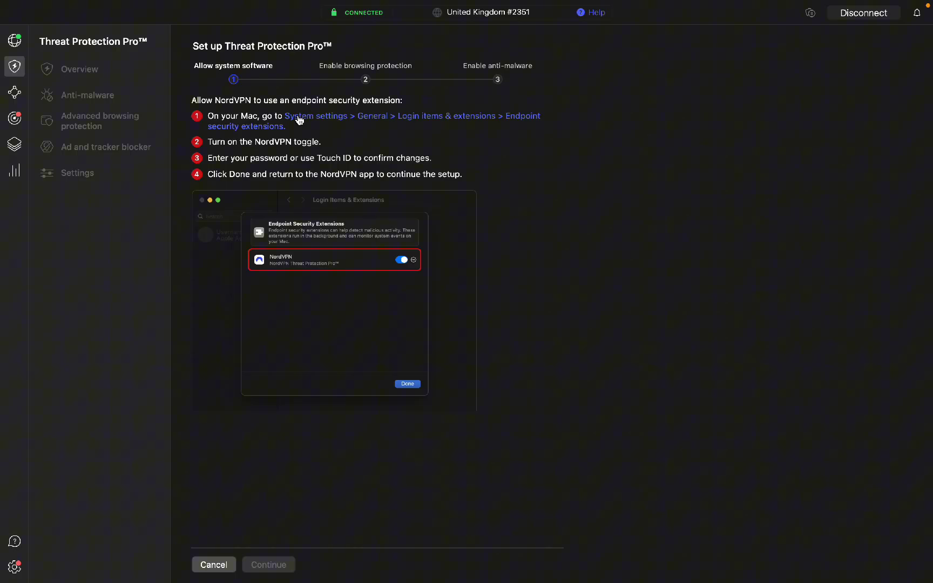
{"action": "left_click", "coordinate": [300, 120]}
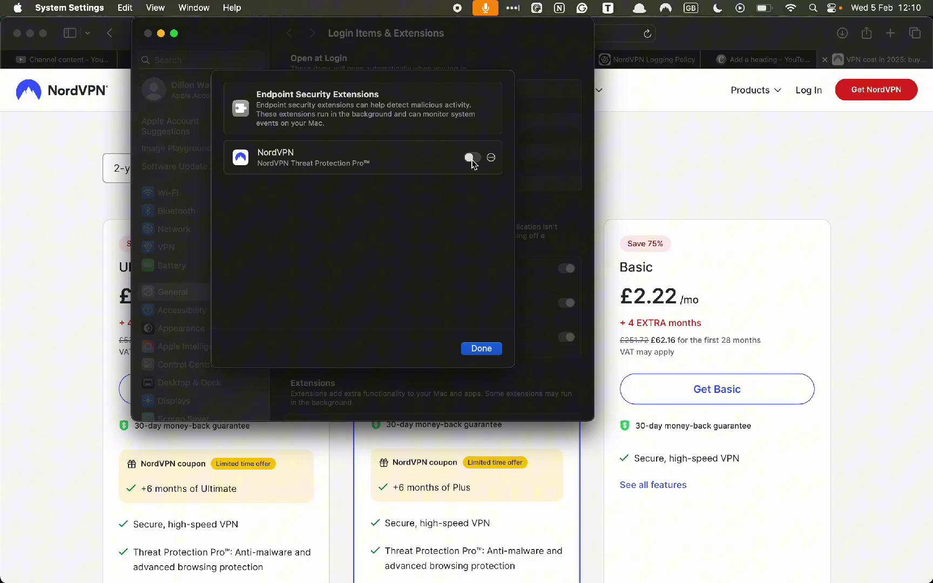
{"action": "left_click", "coordinate": [471, 160]}
{"action": "type", "text": "**********"}
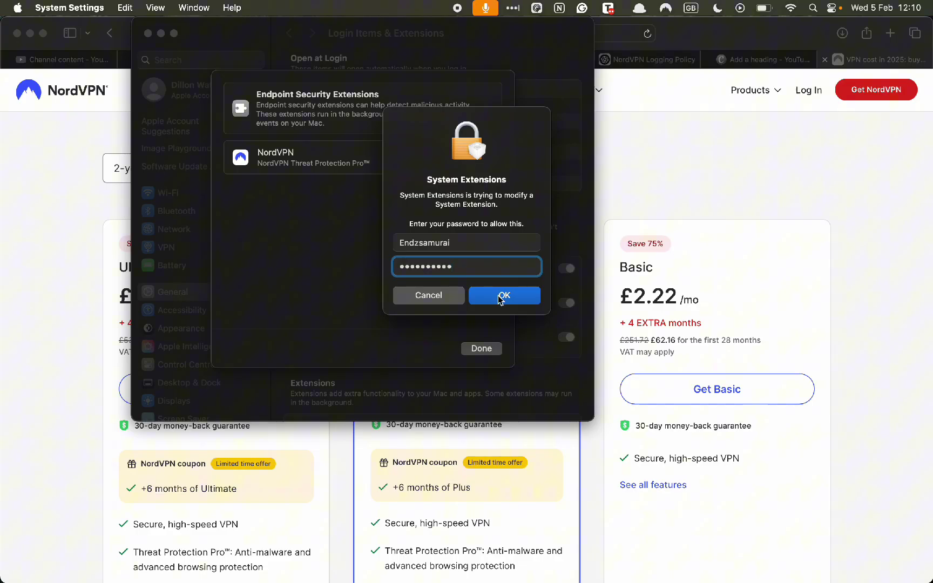
{"action": "left_click", "coordinate": [500, 299]}
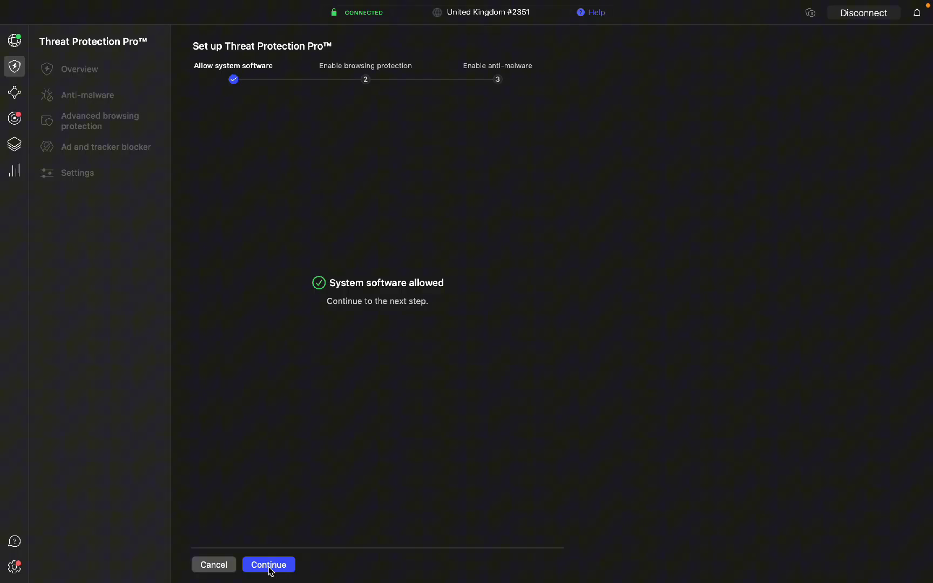
Add NordVPN's proxy configurations for browsing protection, confirming with the account password
{"action": "left_click", "coordinate": [269, 567]}
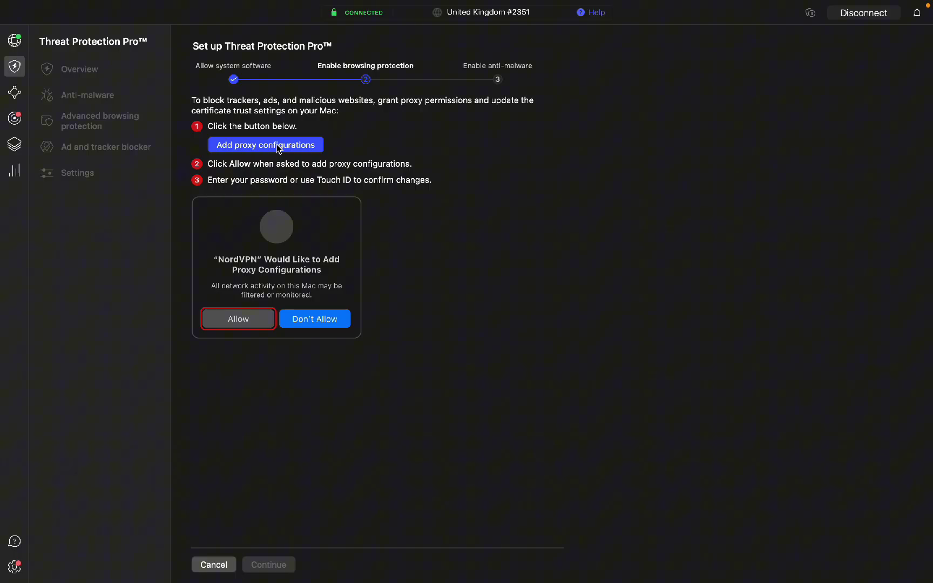
{"action": "left_click", "coordinate": [279, 148]}
{"action": "left_click", "coordinate": [426, 231]}
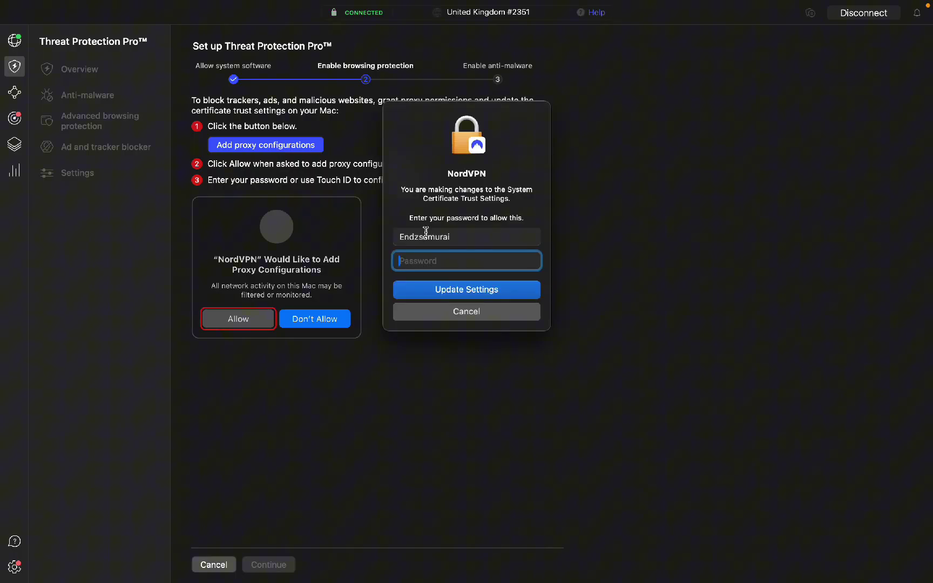
{"action": "type", "text": "•••••••••••"}
{"action": "left_click", "coordinate": [446, 290]}
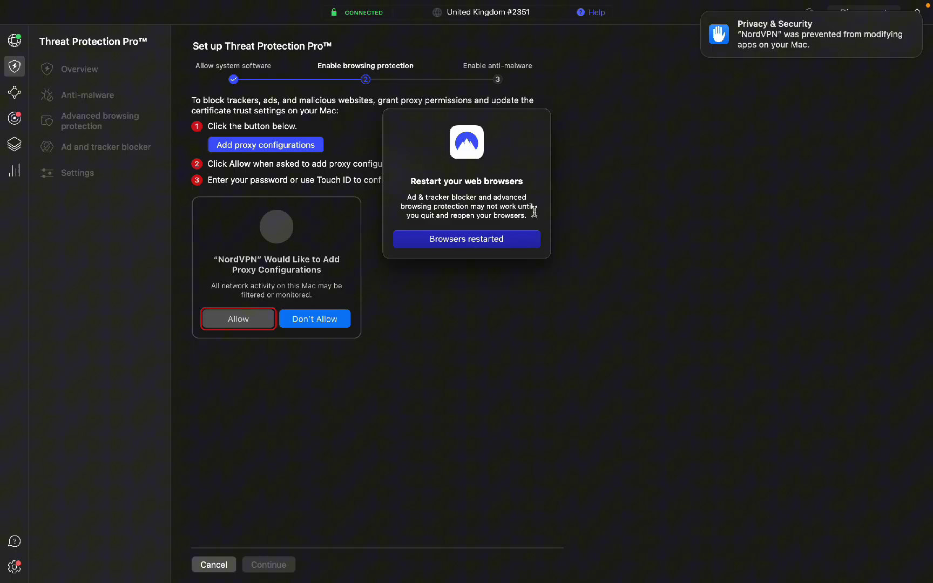
Confirm browsers were restarted and enable the cloud-based threat scanner for anti-malware
{"action": "left_click", "coordinate": [470, 242]}
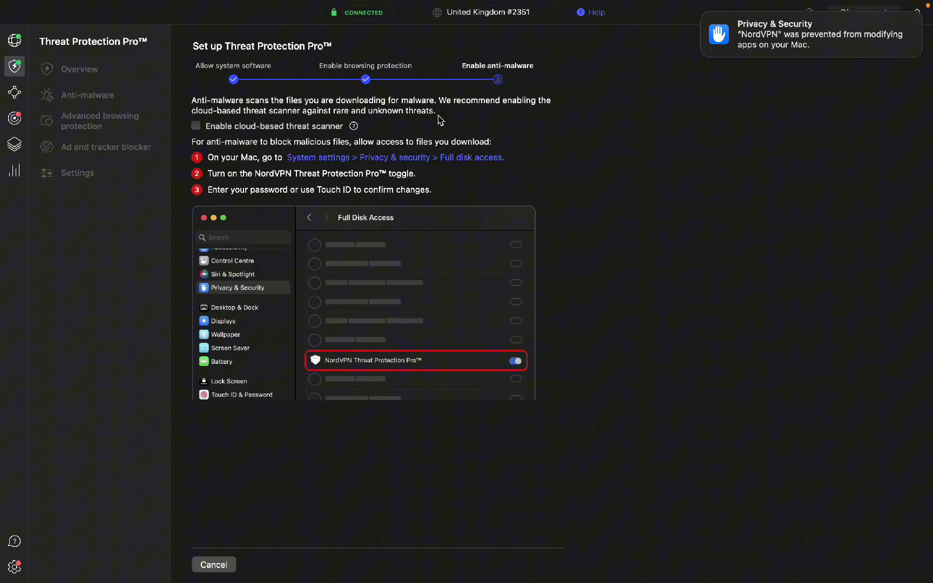
{"action": "left_click_drag", "start_coordinate": [437, 101], "coordinate": [402, 102]}
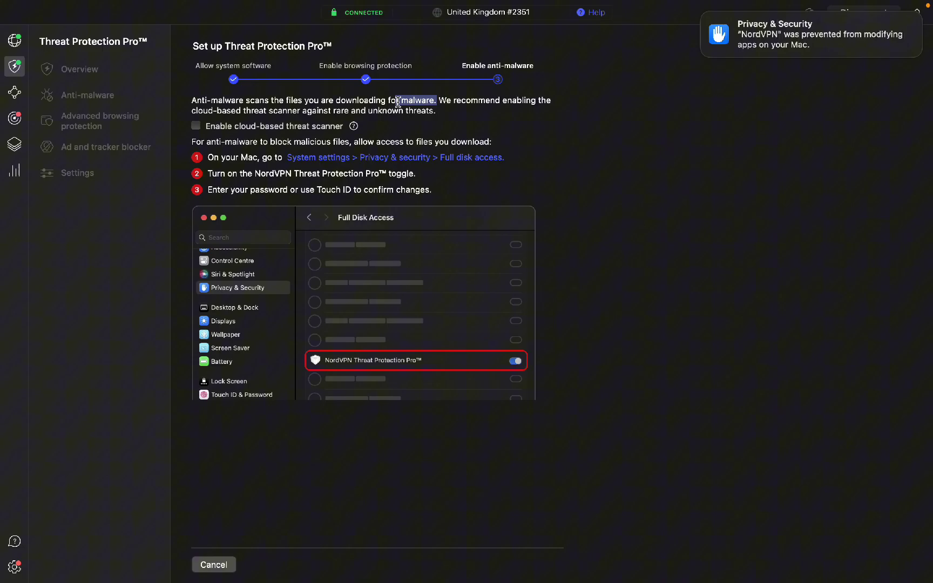
{"action": "left_click", "coordinate": [196, 127]}
Turn on Full Disk Access for NordVPN, authenticate, and choose Quit & Reopen
{"action": "left_click", "coordinate": [308, 160]}
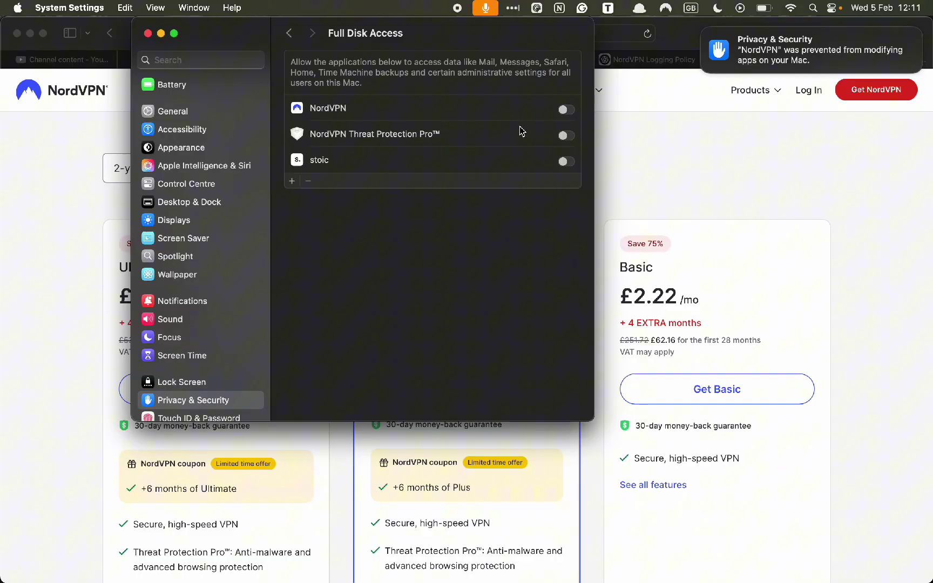
{"action": "left_click", "coordinate": [566, 135]}
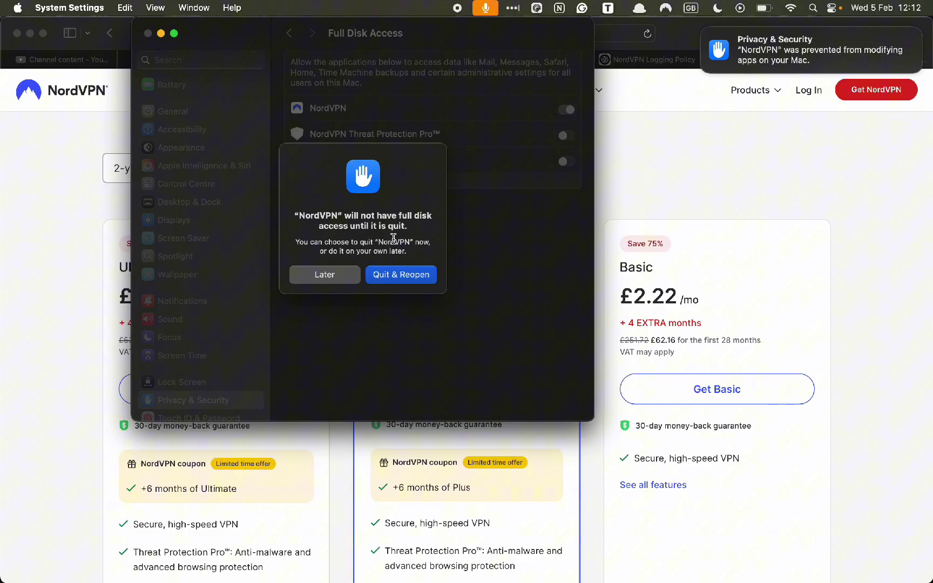
{"action": "left_click", "coordinate": [394, 278]}
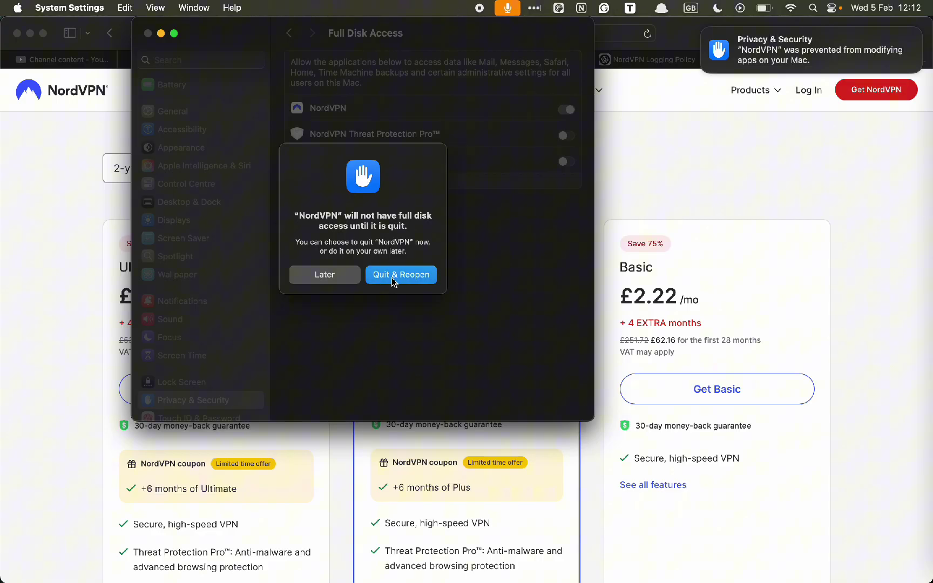
Grant Threat Protection Pro disk access, turn on anti-malware and DNS filtering, then open Anti-malware
{"action": "left_click", "coordinate": [568, 137]}
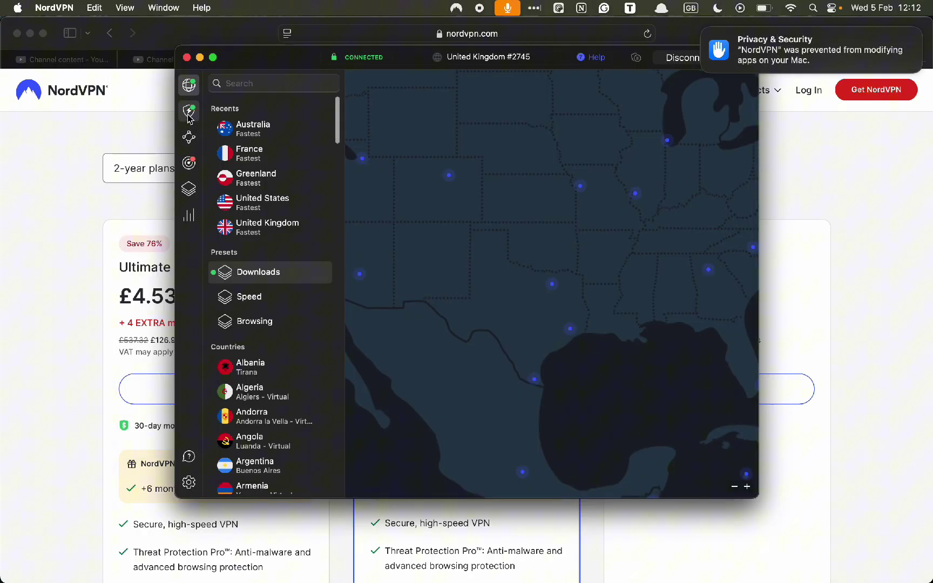
{"action": "left_click", "coordinate": [189, 114]}
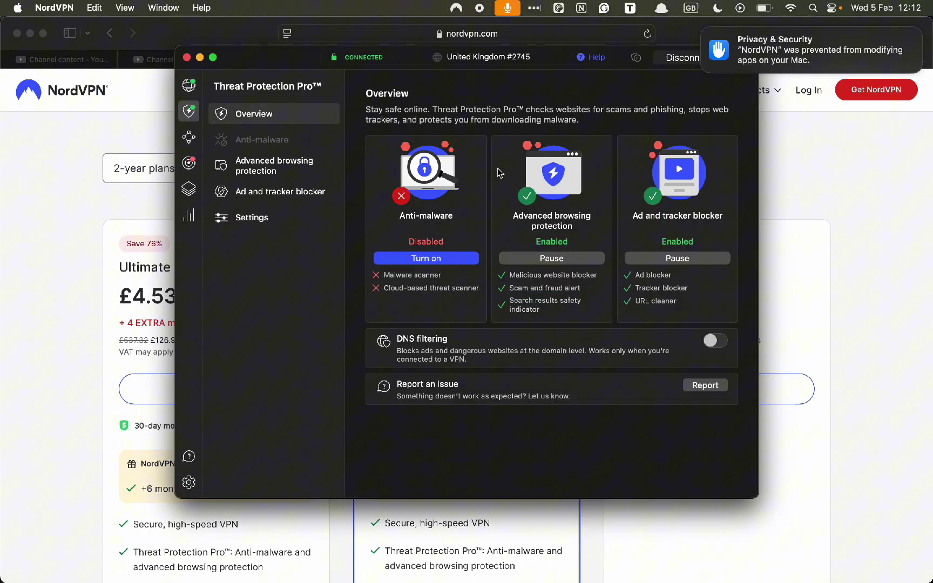
{"action": "left_click", "coordinate": [426, 259]}
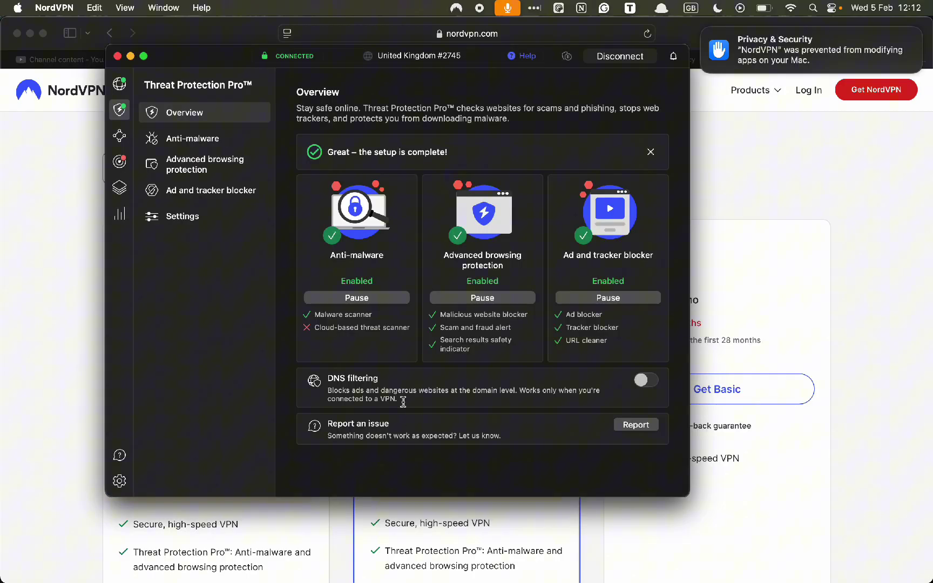
{"action": "left_click", "coordinate": [646, 380]}
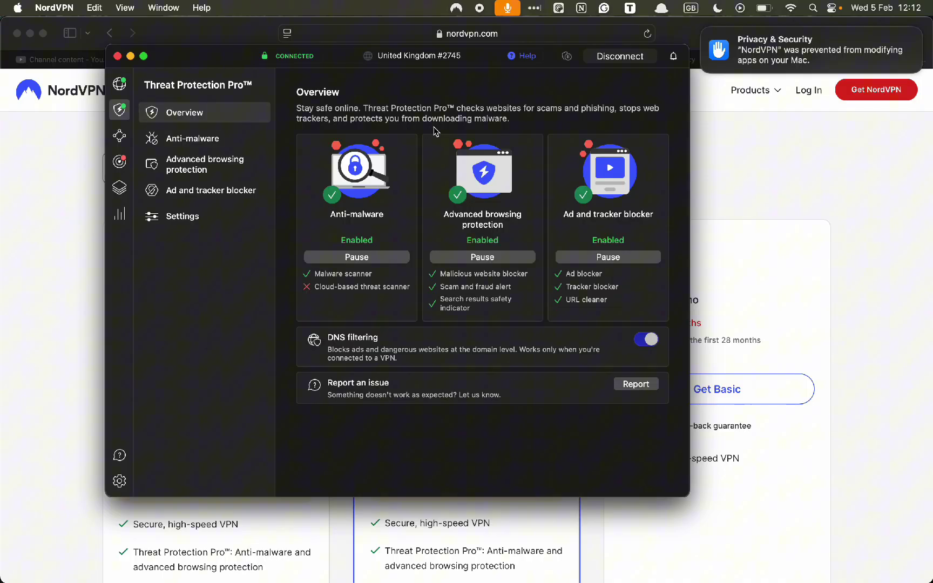
{"action": "left_click", "coordinate": [217, 139]}
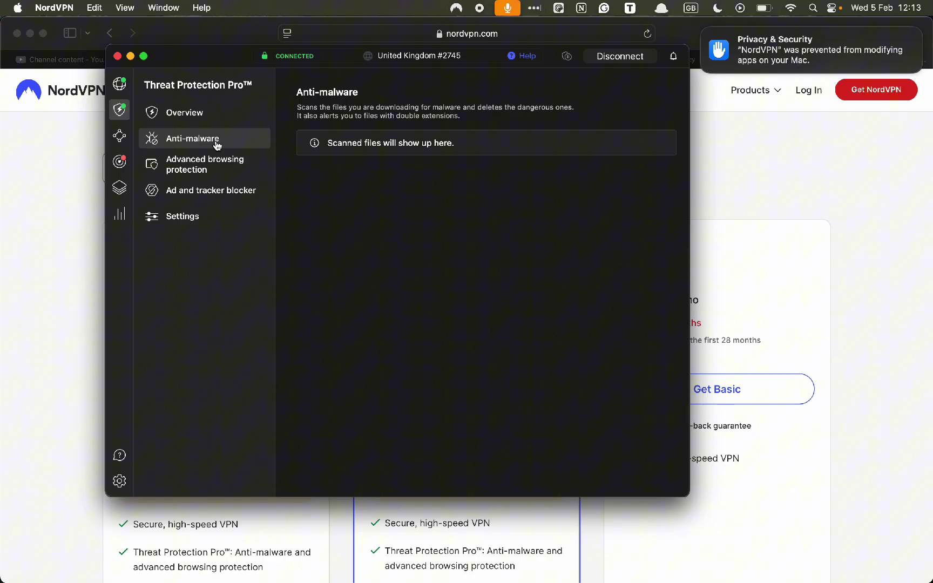
Review Advanced browsing protection, ad blocker and settings, toggle Malicious website blocker, then open Meshnet
{"action": "left_click", "coordinate": [205, 167]}
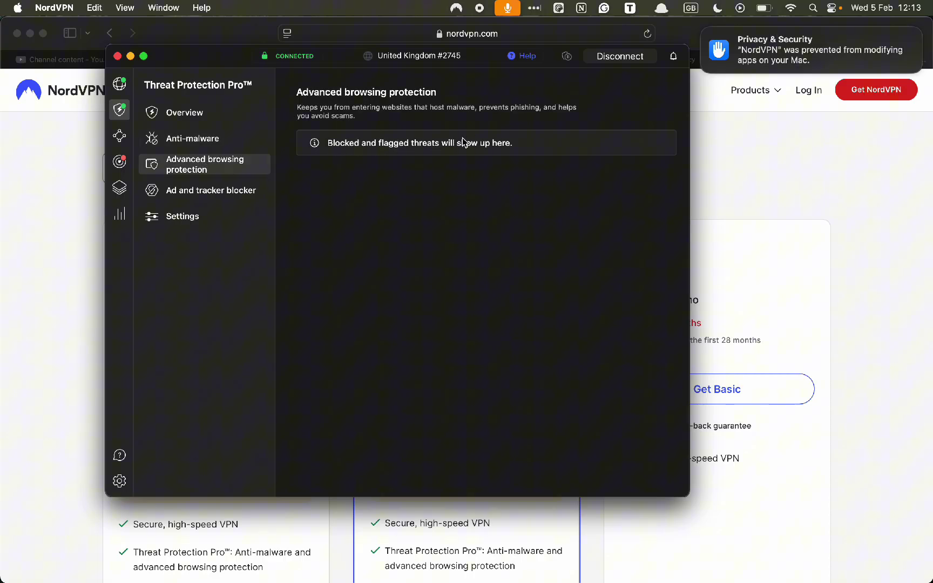
{"action": "left_click", "coordinate": [195, 192]}
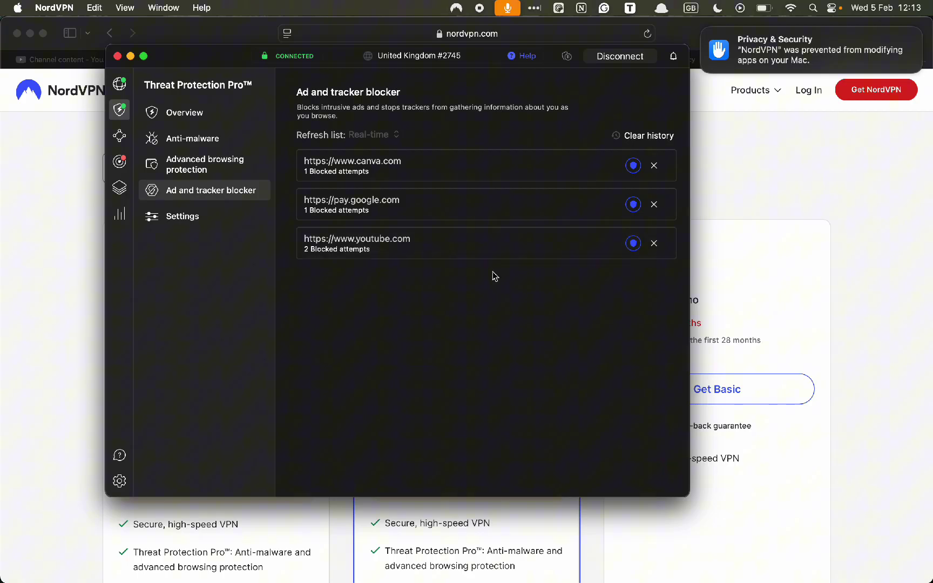
{"action": "left_click", "coordinate": [220, 214]}
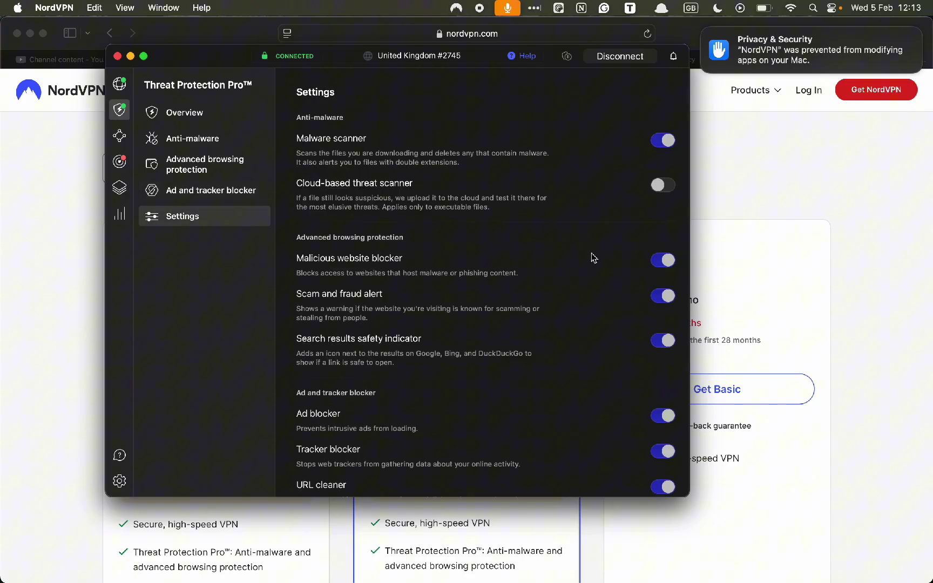
{"action": "left_click", "coordinate": [664, 263]}
{"action": "left_click", "coordinate": [120, 136]}
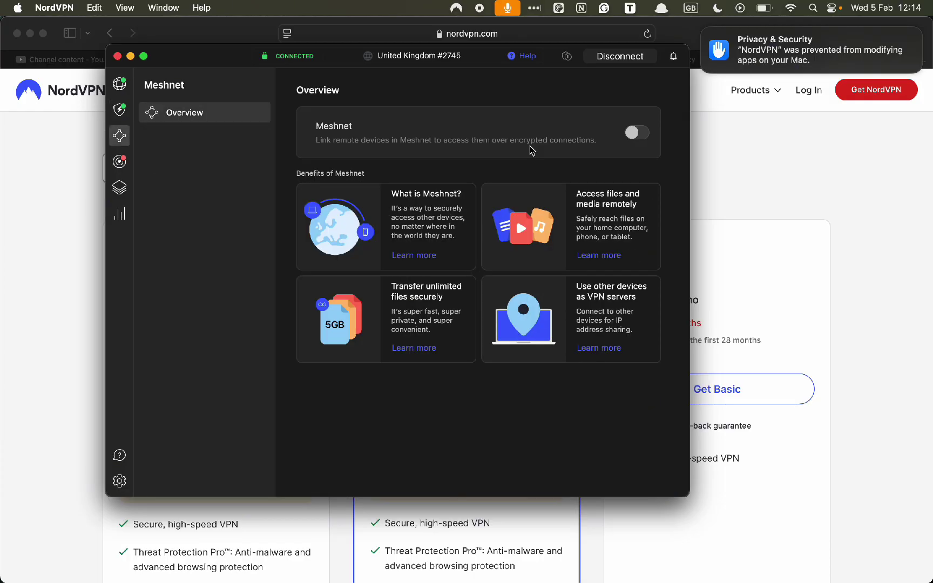
Turn Meshnet on through its introduction pages, accept the routing risks, and reconnect the VPN
{"action": "left_click", "coordinate": [629, 134]}
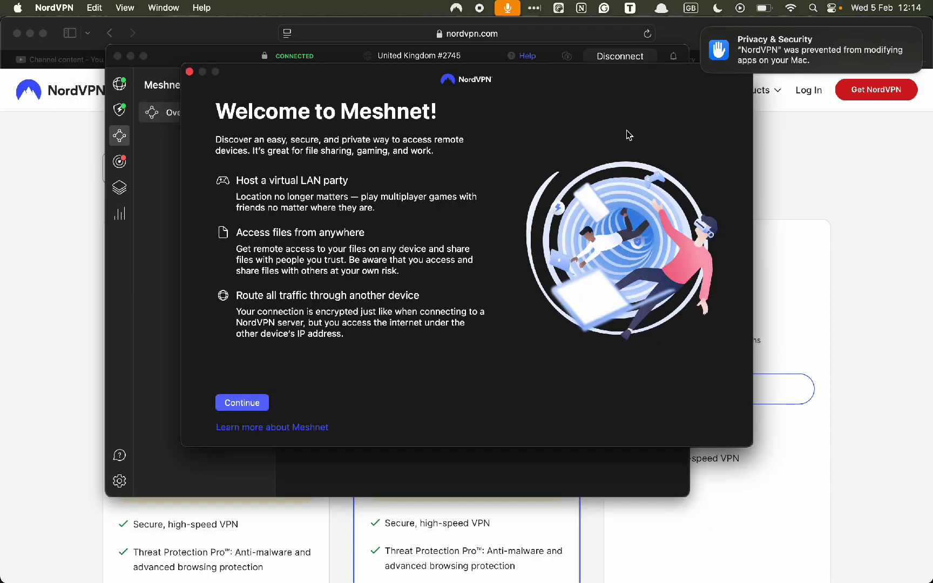
{"action": "left_click", "coordinate": [253, 402]}
{"action": "left_click", "coordinate": [253, 402]}
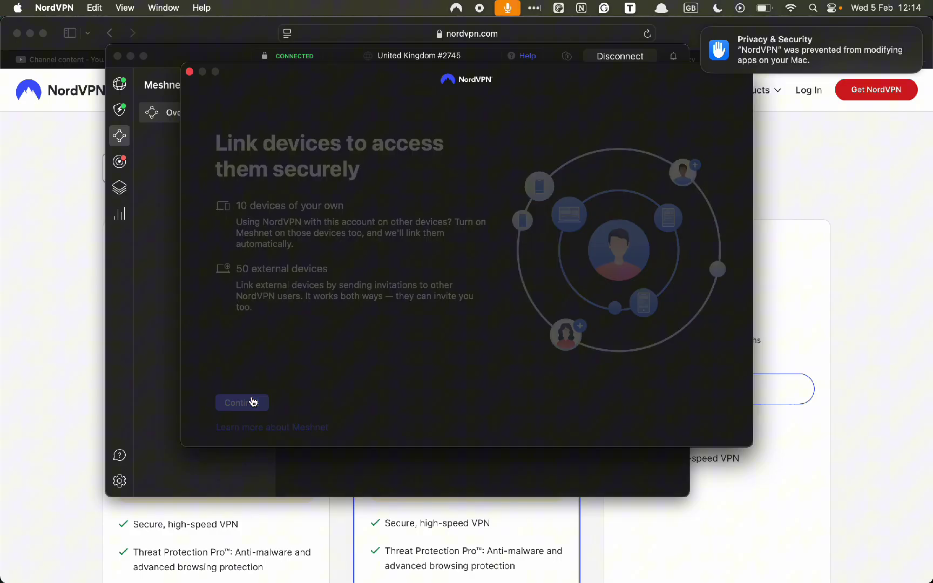
{"action": "left_click", "coordinate": [252, 402]}
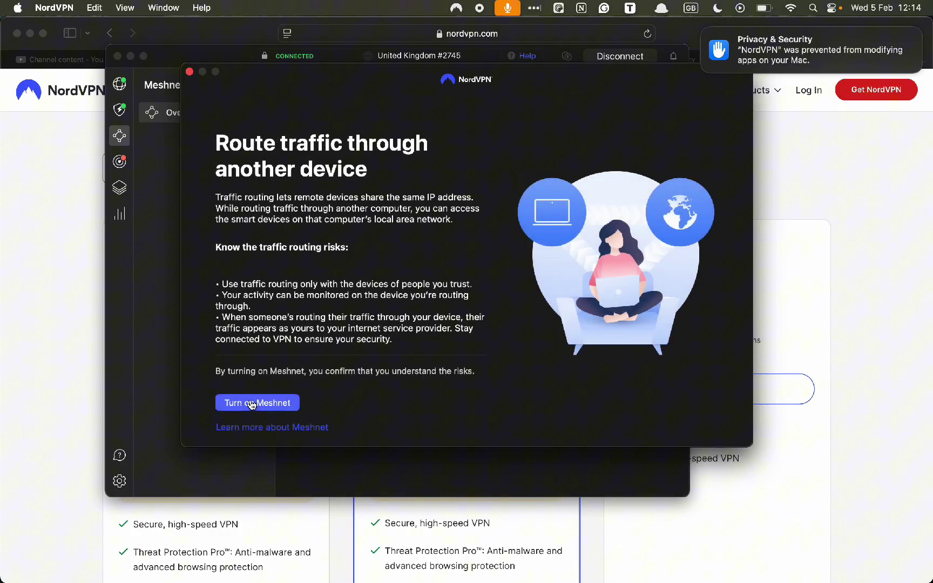
{"action": "left_click", "coordinate": [252, 403]}
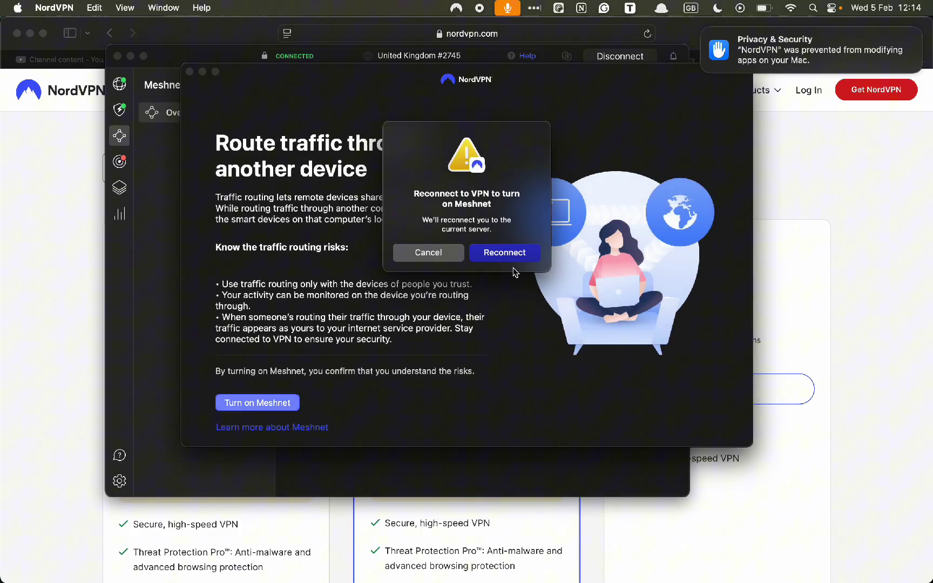
{"action": "left_click", "coordinate": [503, 253]}
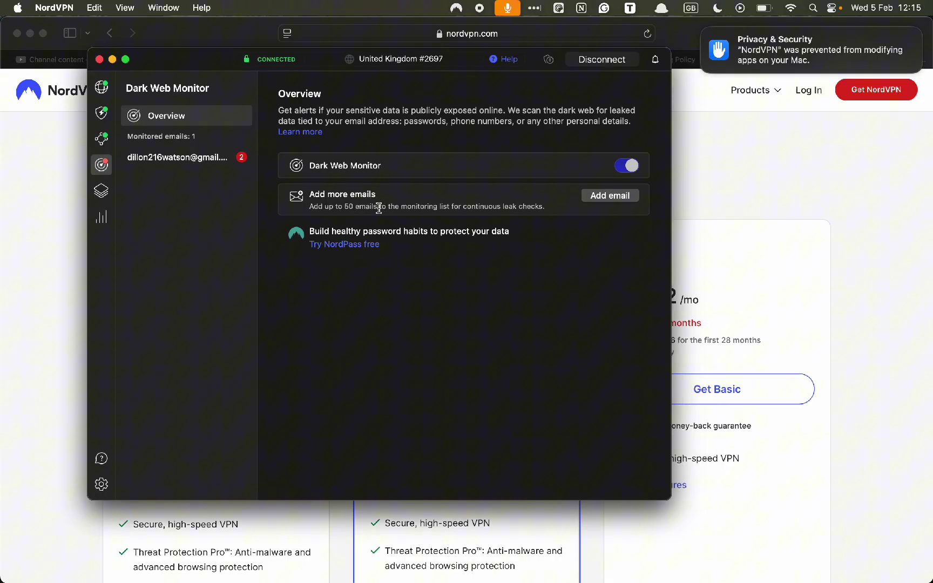
Review the Jefit.com and Gravatar.com leaks, then return to the Dark Web Monitor overview
{"action": "left_click_drag", "start_coordinate": [379, 207], "coordinate": [329, 208]}
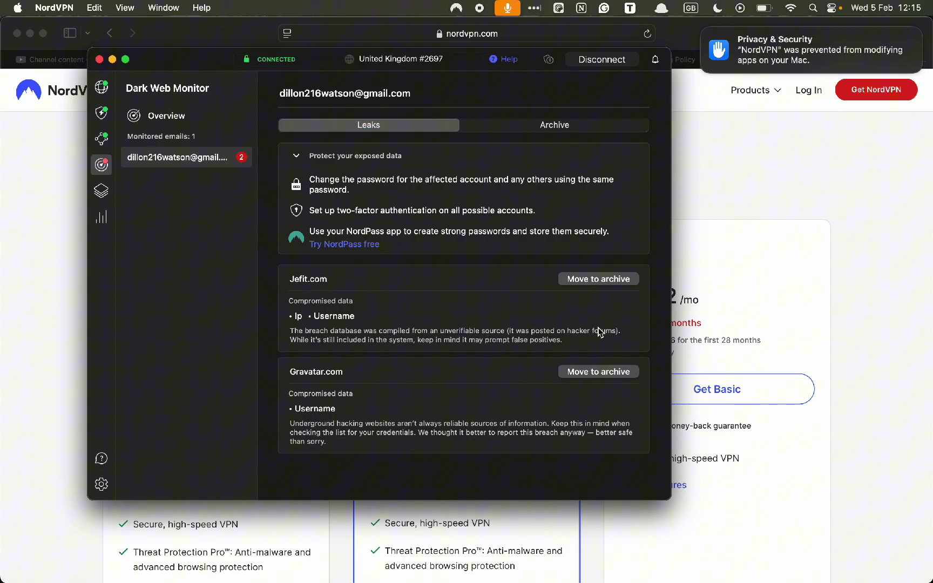
{"action": "left_click", "coordinate": [102, 165]}
Start a new preset named Japan Streaming with Japan as its connection country
{"action": "left_click", "coordinate": [107, 185]}
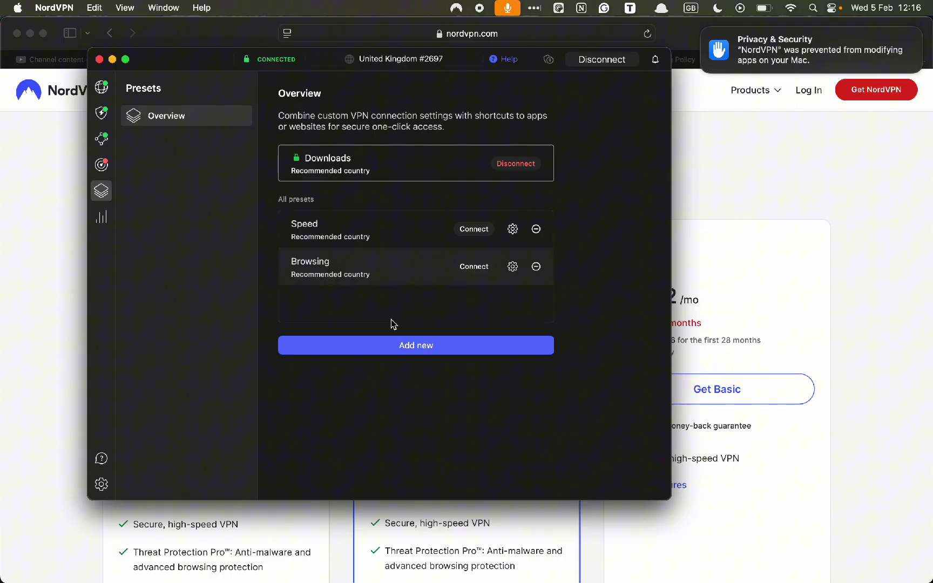
{"action": "left_click", "coordinate": [410, 349]}
{"action": "left_click", "coordinate": [336, 126]}
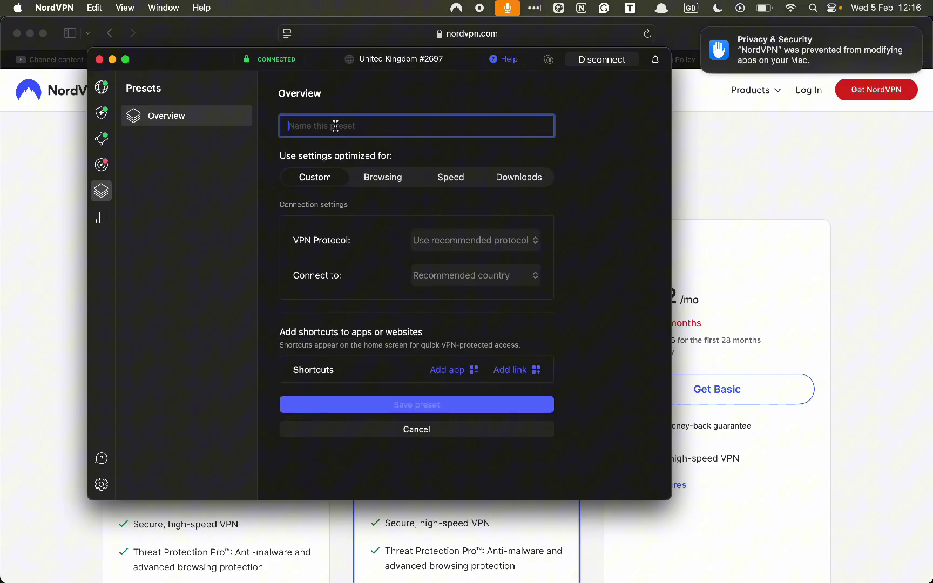
{"action": "type", "text": "Japan Streaming"}
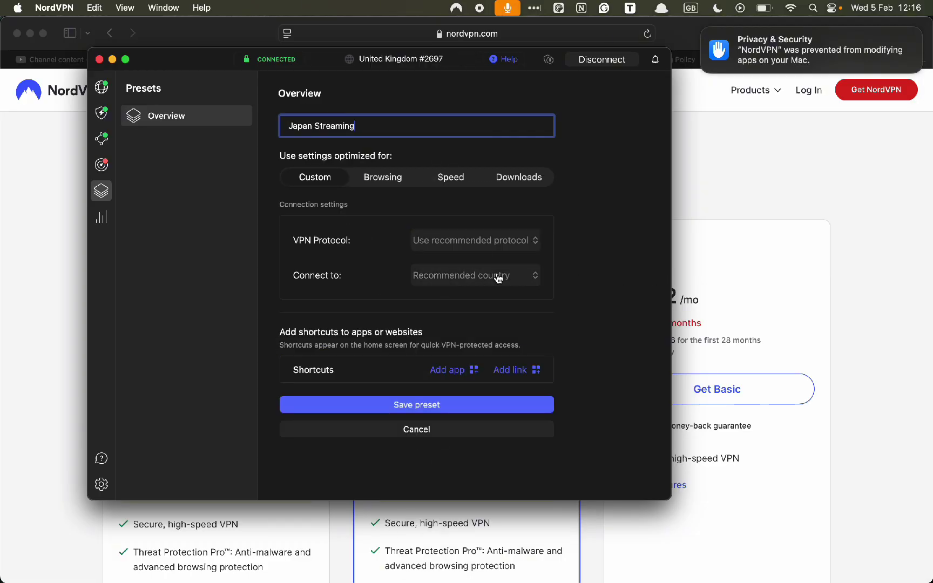
{"action": "left_click", "coordinate": [467, 278]}
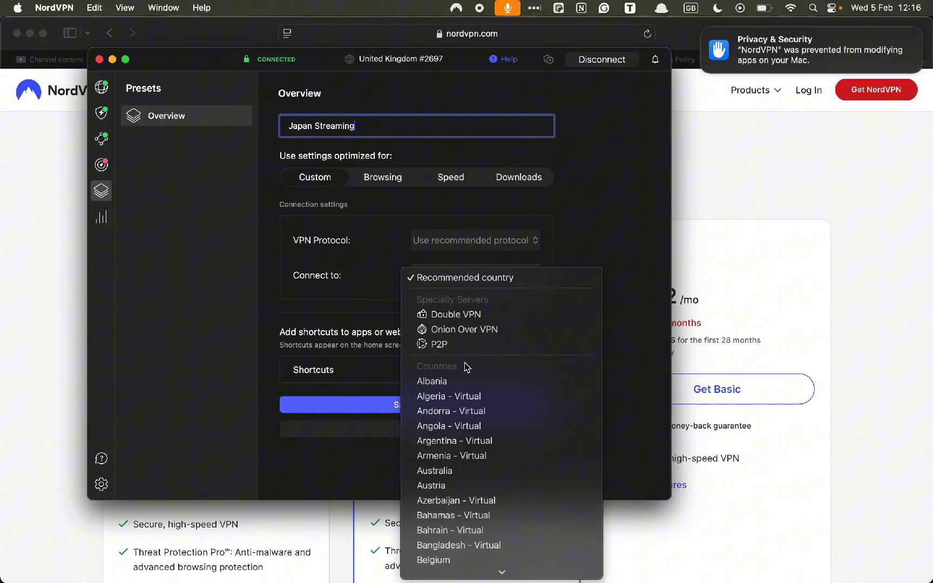
{"action": "scroll", "coordinate": [467, 380], "scroll_direction": "down", "scroll_amount": 10}
{"action": "left_click", "coordinate": [458, 414]}
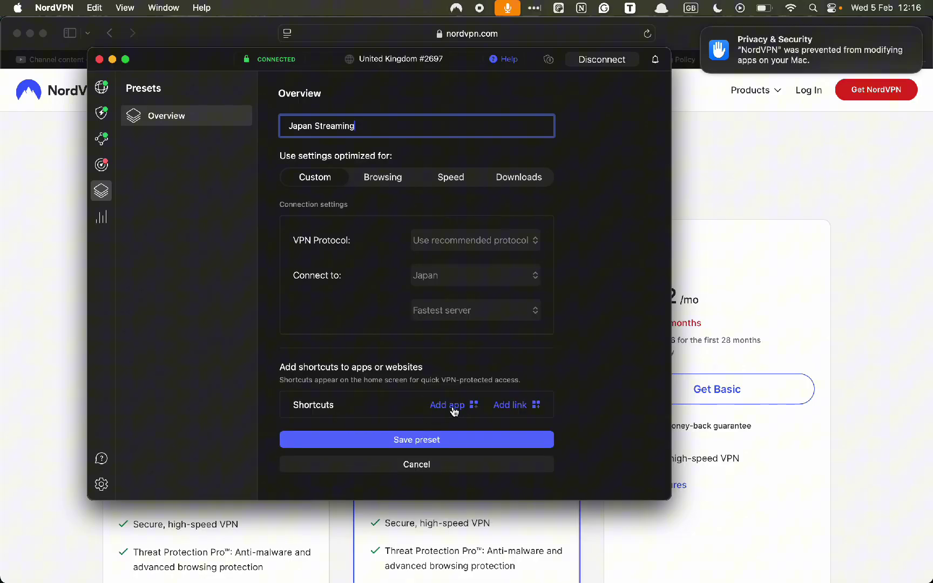
Skip adding an app shortcut and save the Japan Streaming preset
{"action": "left_click", "coordinate": [454, 410]}
{"action": "scroll", "coordinate": [363, 342], "scroll_direction": "down", "scroll_amount": 5}
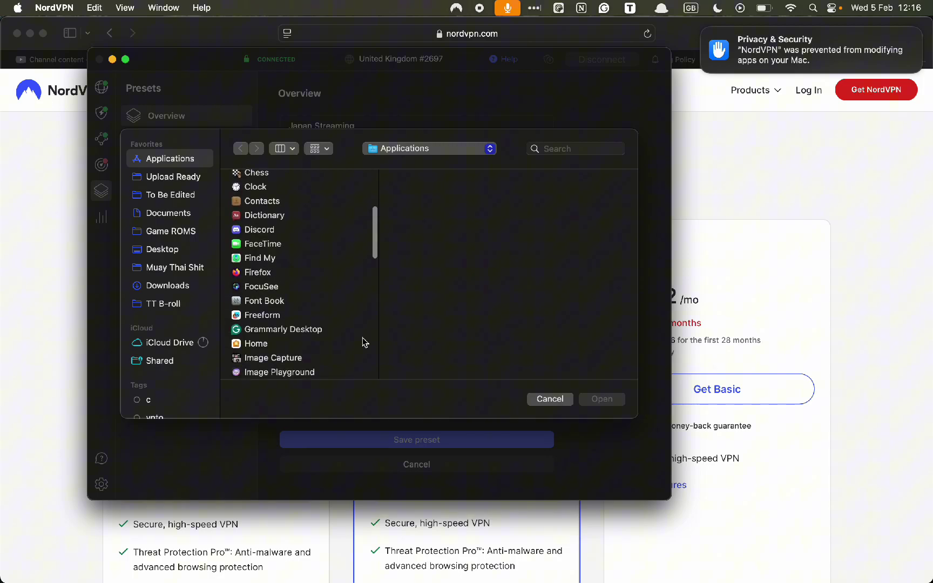
{"action": "scroll", "coordinate": [362, 342], "scroll_direction": "down", "scroll_amount": 5}
{"action": "key", "text": "Escape"}
{"action": "left_click", "coordinate": [388, 440]}
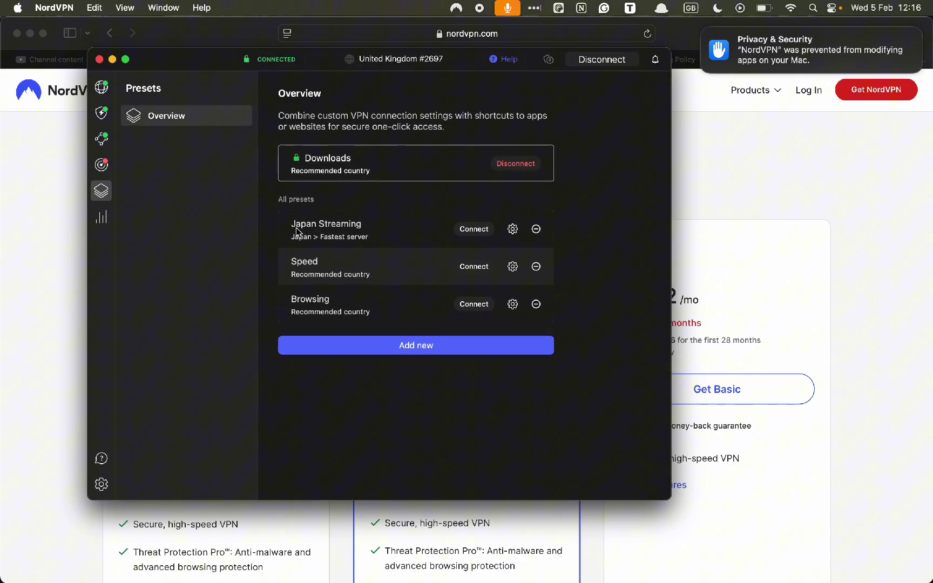
View the connection statistics, then open Settings with the NordVPN window in full screen
{"action": "left_click", "coordinate": [101, 216]}
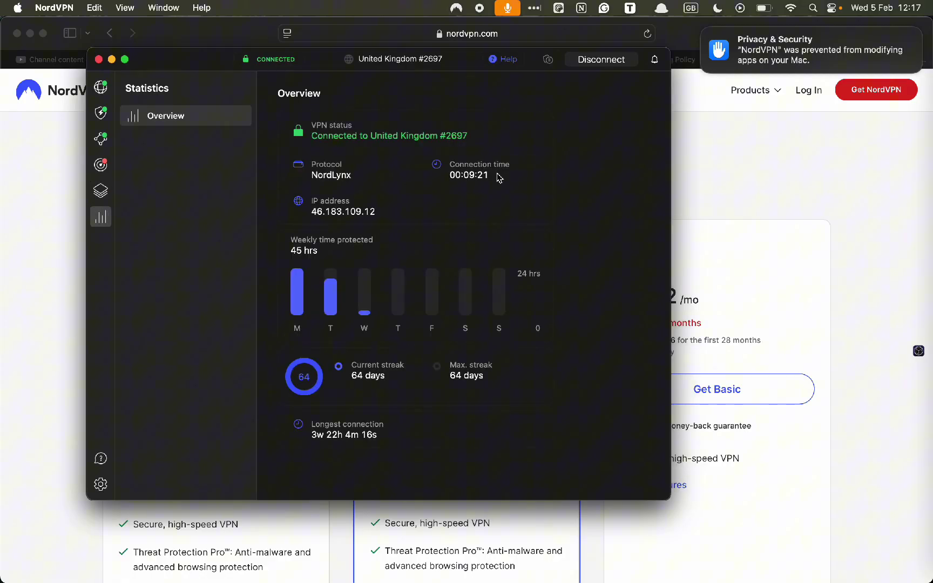
{"action": "left_click_drag", "start_coordinate": [500, 178], "coordinate": [484, 178]}
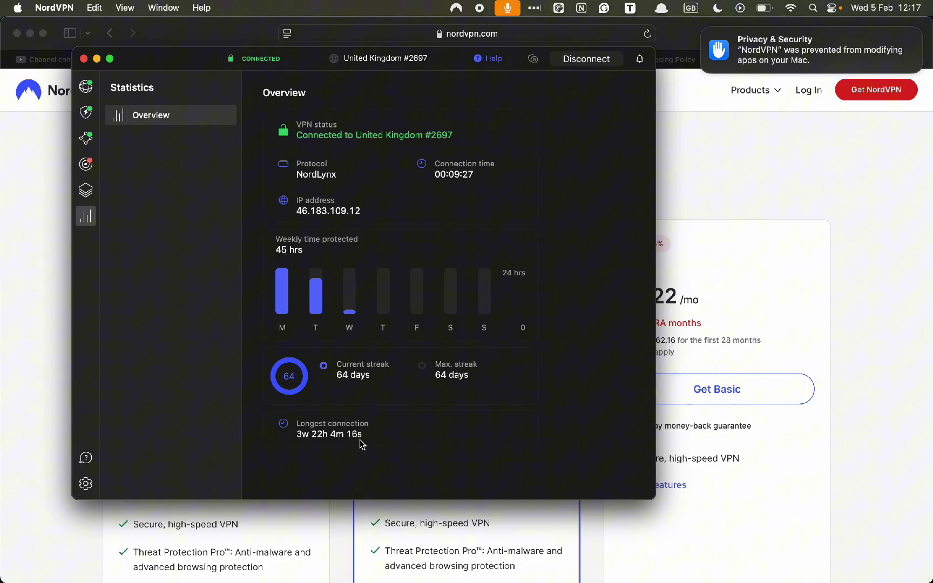
{"action": "key", "text": "ctrl+super+f"}
{"action": "left_click", "coordinate": [18, 570]}
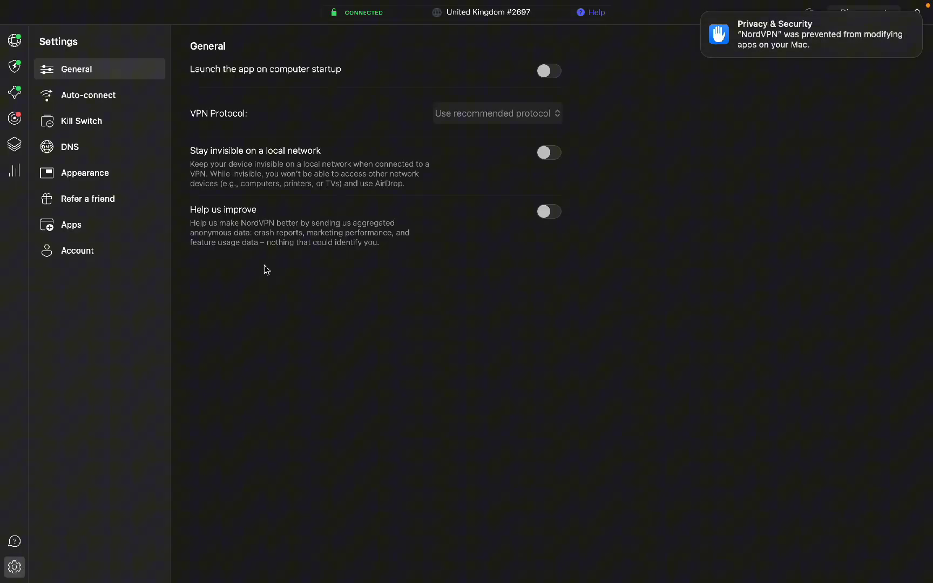
Toggle launch at startup on and back off, and check the Auto-connect country list unchanged
{"action": "left_click", "coordinate": [542, 74]}
{"action": "left_click", "coordinate": [550, 75]}
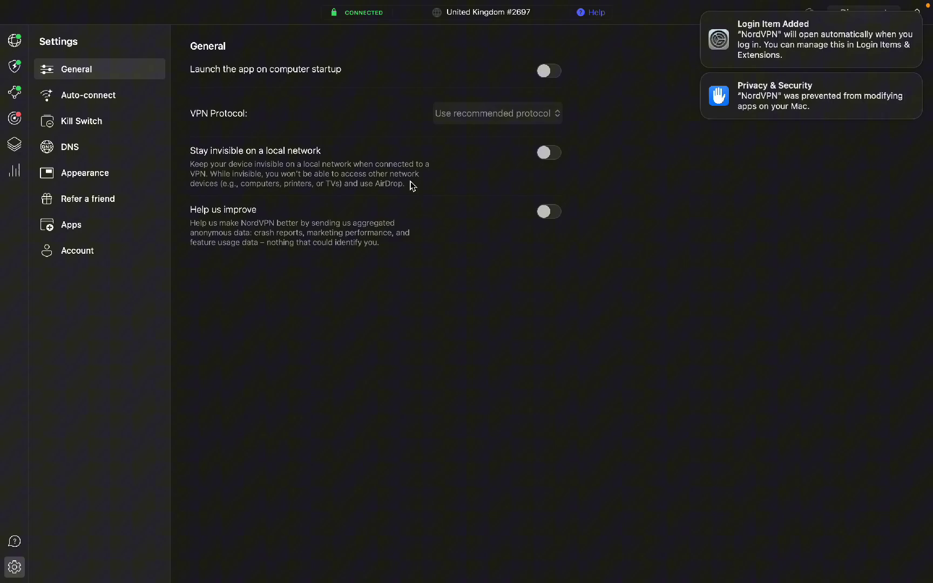
{"action": "key", "text": "Down"}
{"action": "left_click", "coordinate": [486, 122]}
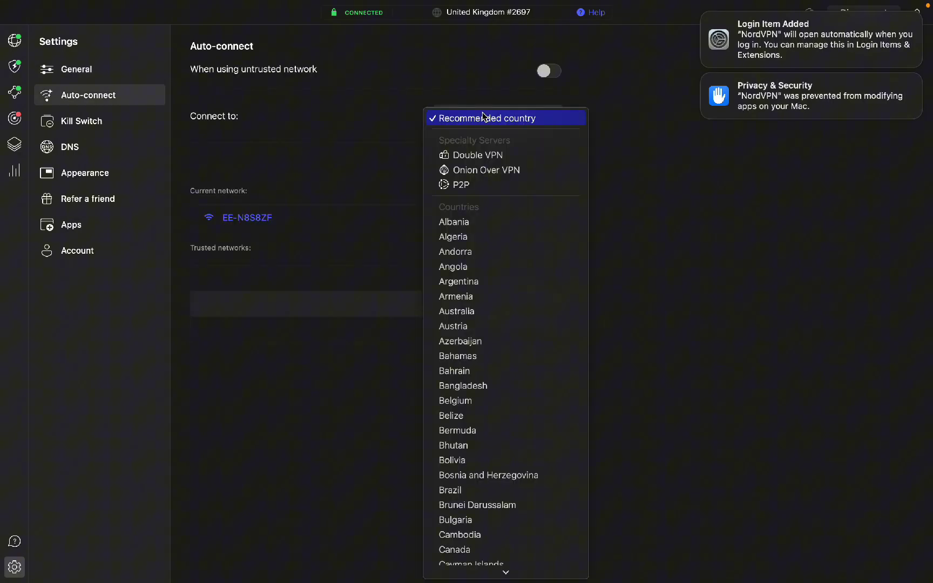
{"action": "left_click", "coordinate": [329, 148]}
{"action": "key", "text": "Down"}
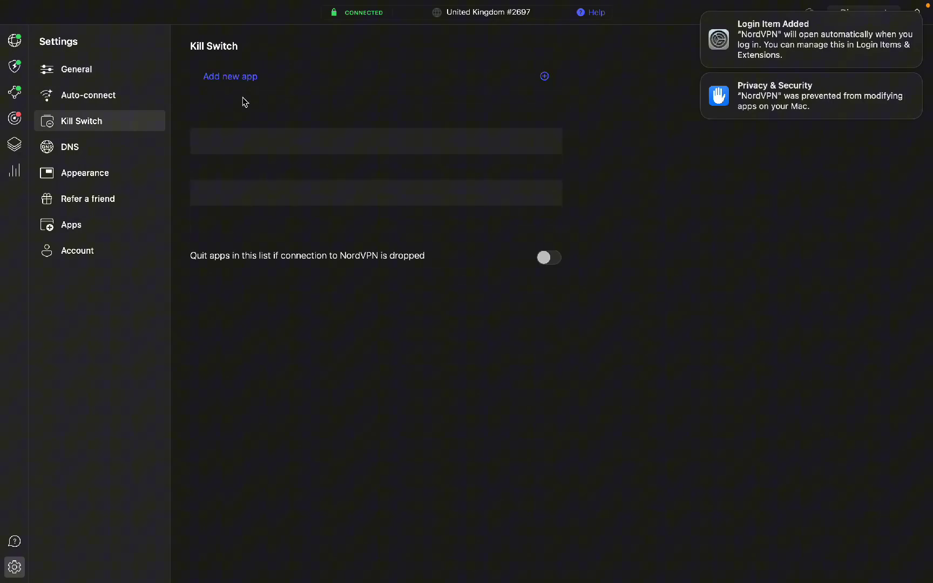
Add App Store.app to the Kill Switch app list, then go to the DNS settings
{"action": "left_click", "coordinate": [225, 77]}
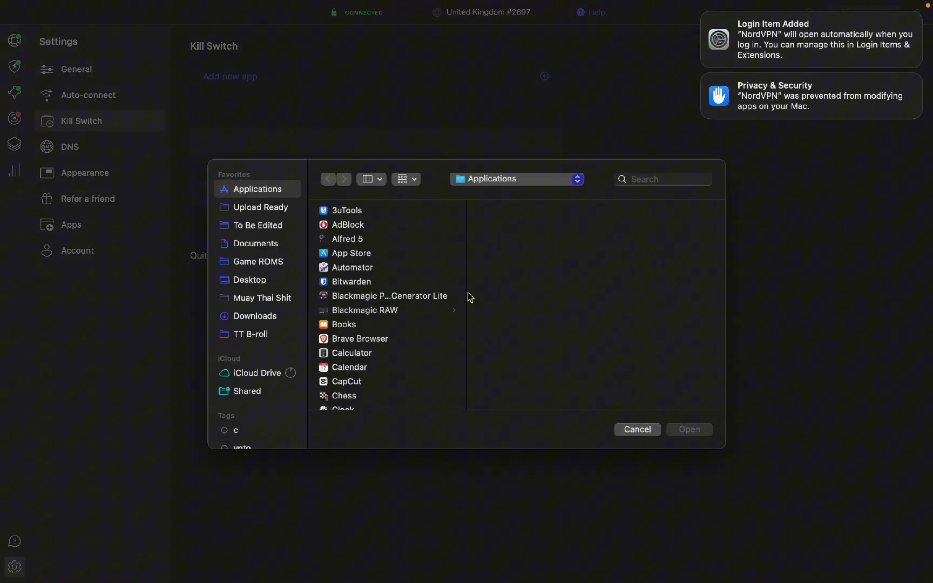
{"action": "left_click", "coordinate": [638, 429]}
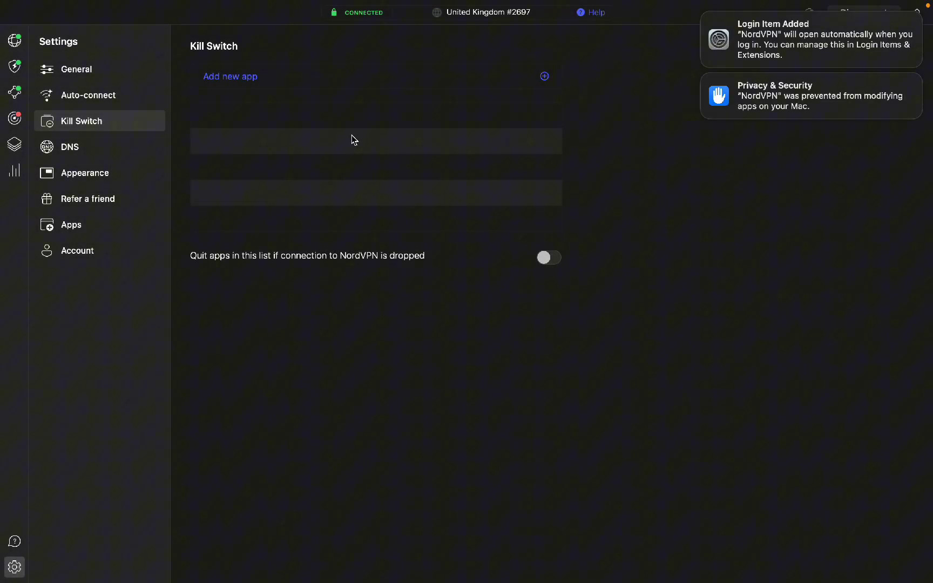
{"action": "left_click", "coordinate": [231, 81]}
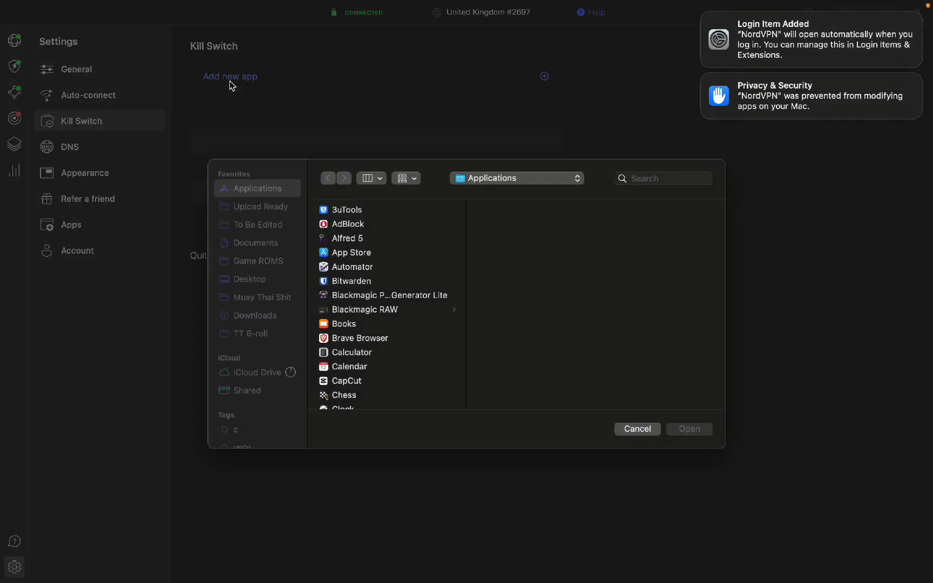
{"action": "left_click", "coordinate": [372, 254]}
{"action": "left_click", "coordinate": [702, 432]}
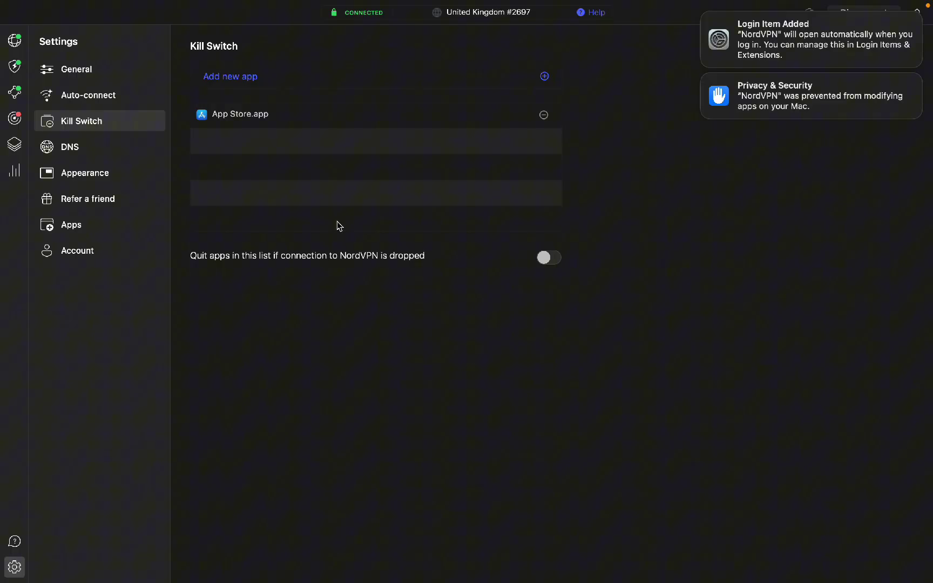
{"action": "left_click", "coordinate": [105, 150]}
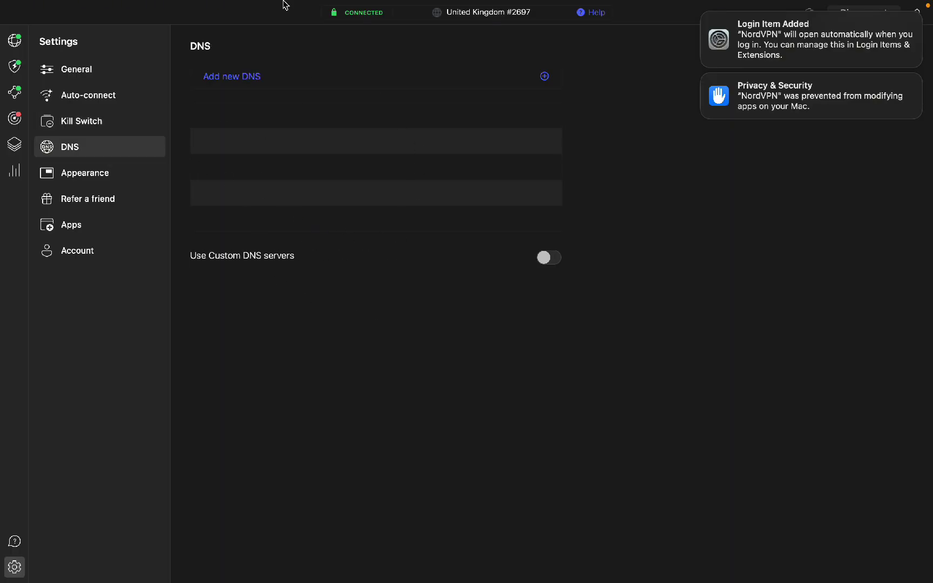
Set the Dark mode theme, then browse the Refer a friend, Apps and Account pages
{"action": "left_click", "coordinate": [86, 171]}
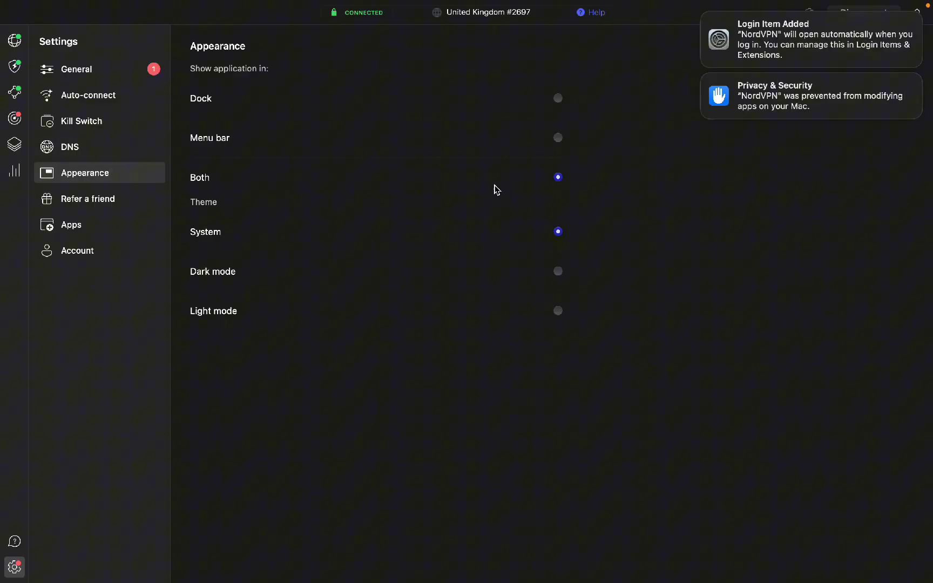
{"action": "left_click", "coordinate": [559, 272]}
{"action": "left_click", "coordinate": [86, 199]}
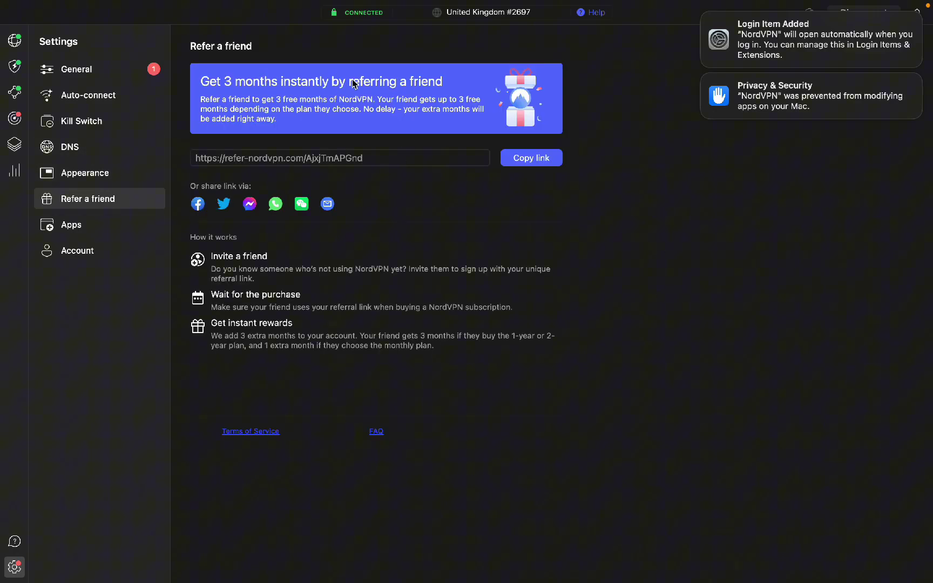
{"action": "left_click", "coordinate": [93, 227]}
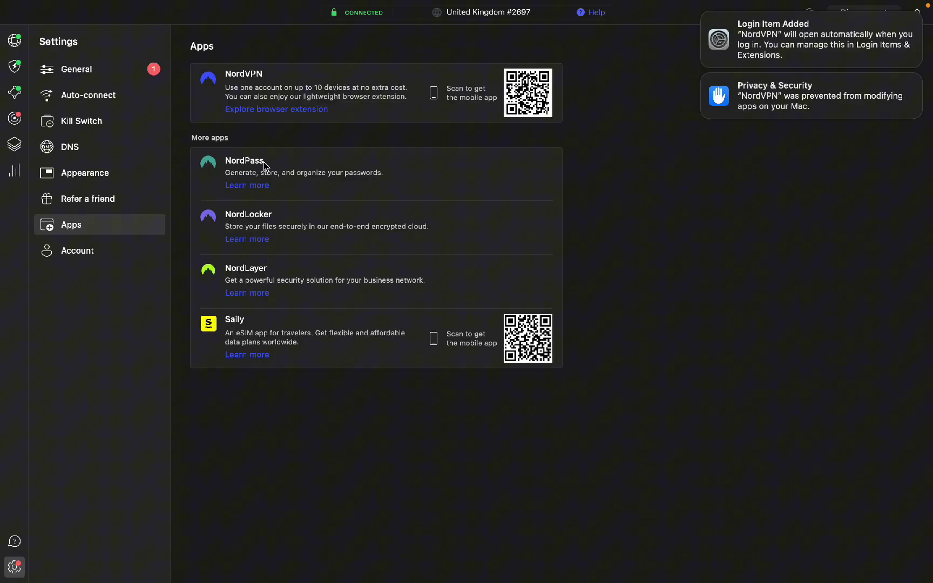
{"action": "left_click", "coordinate": [59, 245]}
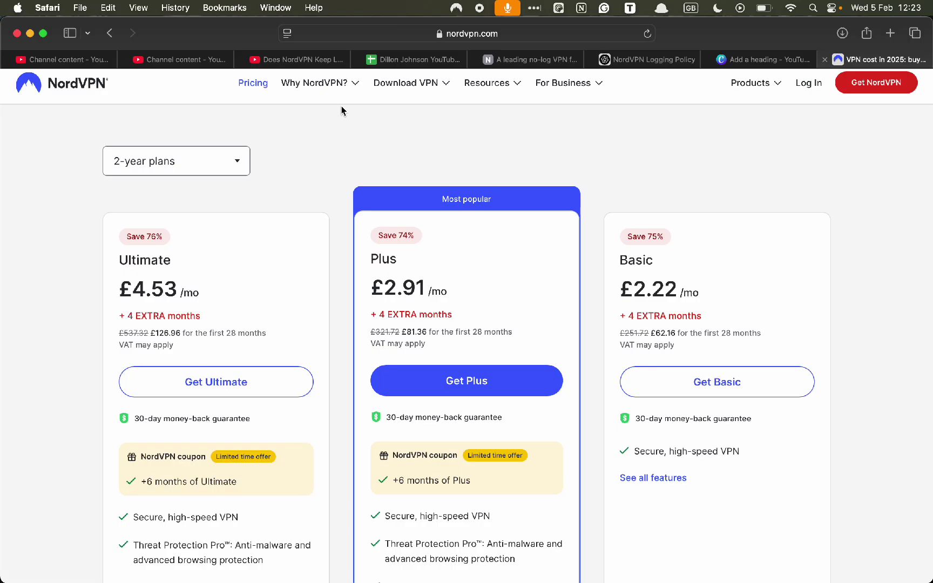
{"action": "scroll", "coordinate": [341, 105], "scroll_direction": "down", "scroll_amount": 2}
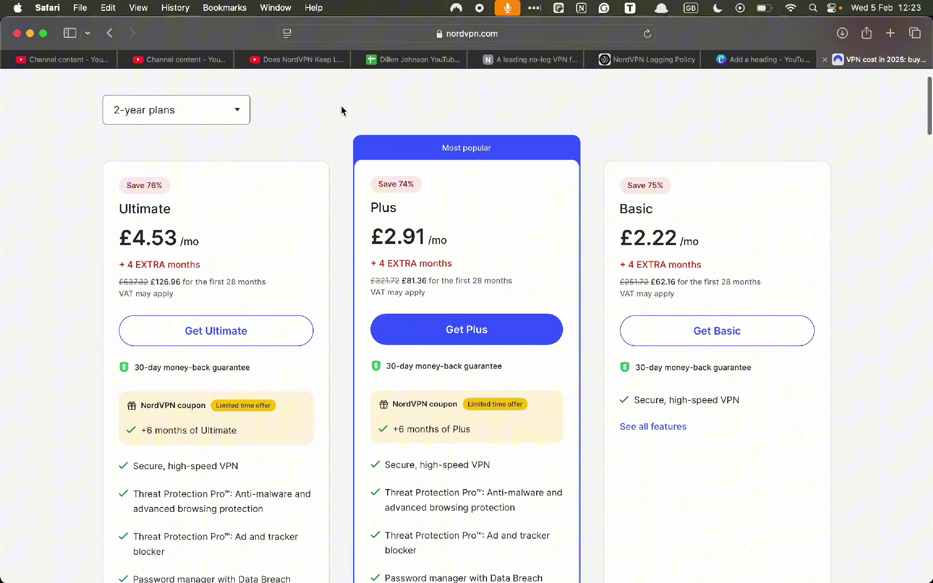